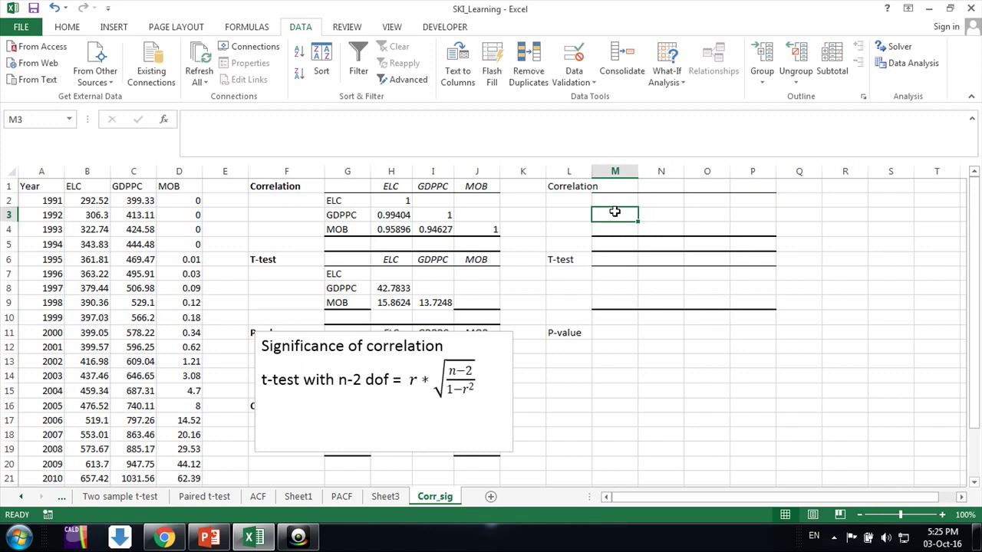
- Start a Correlation analysis on $B$1:$D$25, grouped by columns with labels in the first row
left_click(613, 187)
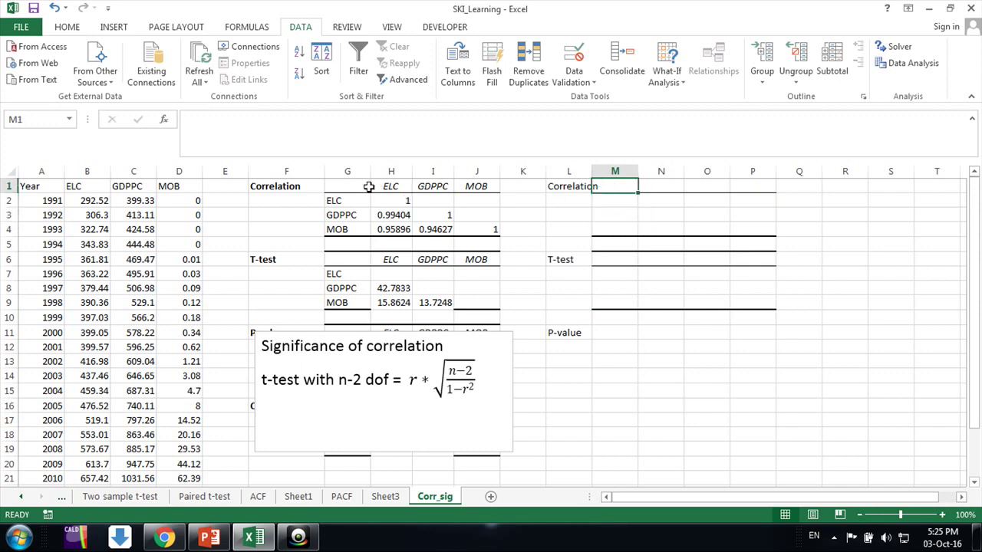
left_click_drag(369, 187, 470, 229)
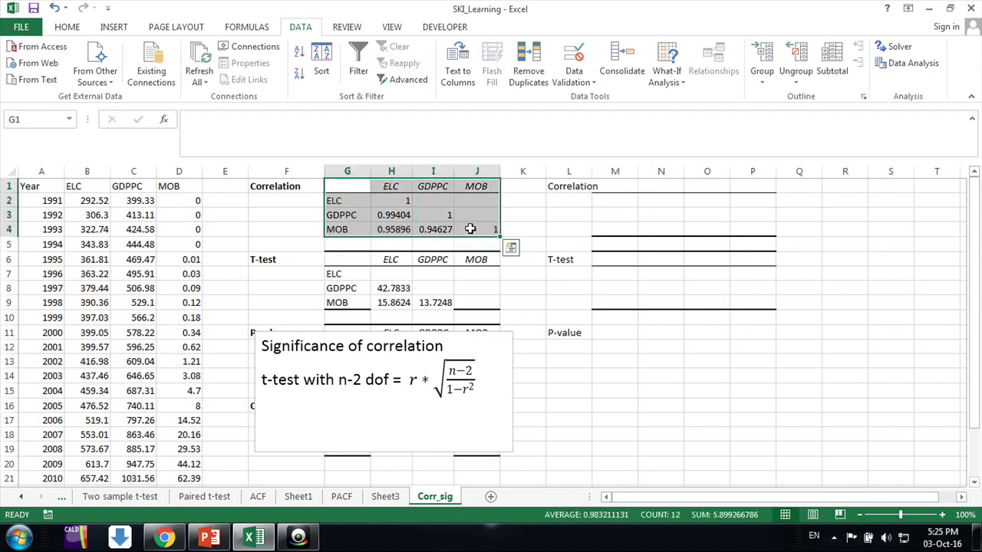
left_click(619, 190)
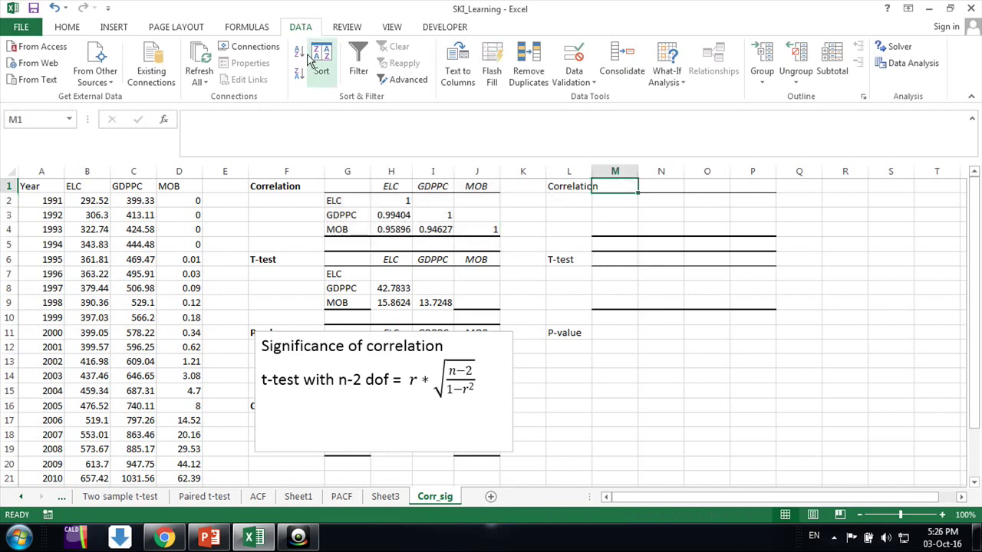
left_click(896, 62)
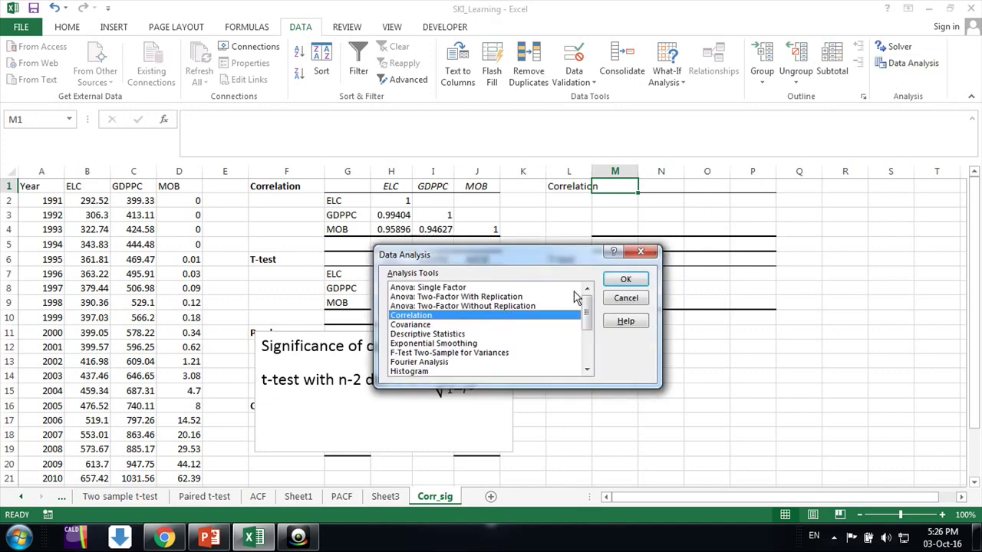
left_click(623, 279)
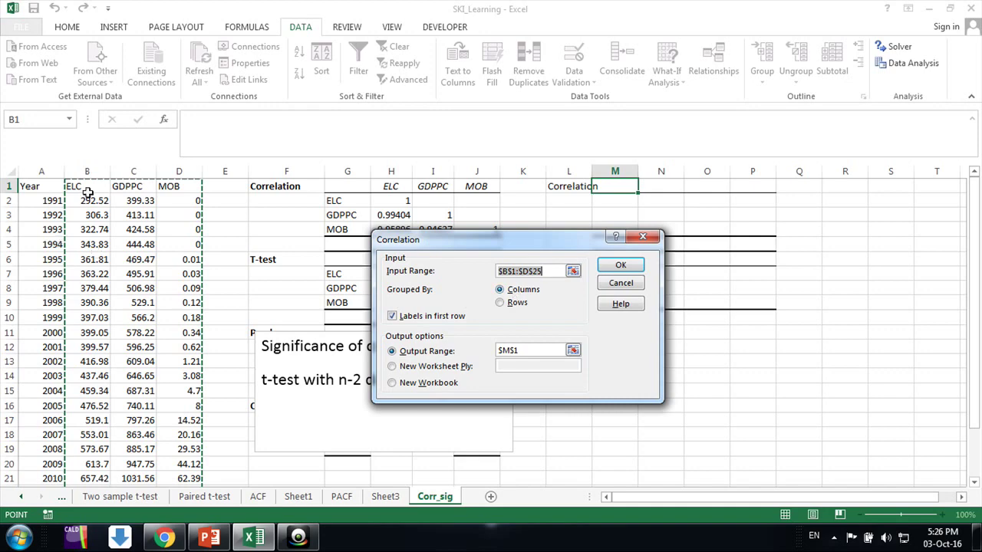
left_click_drag(85, 188, 184, 465)
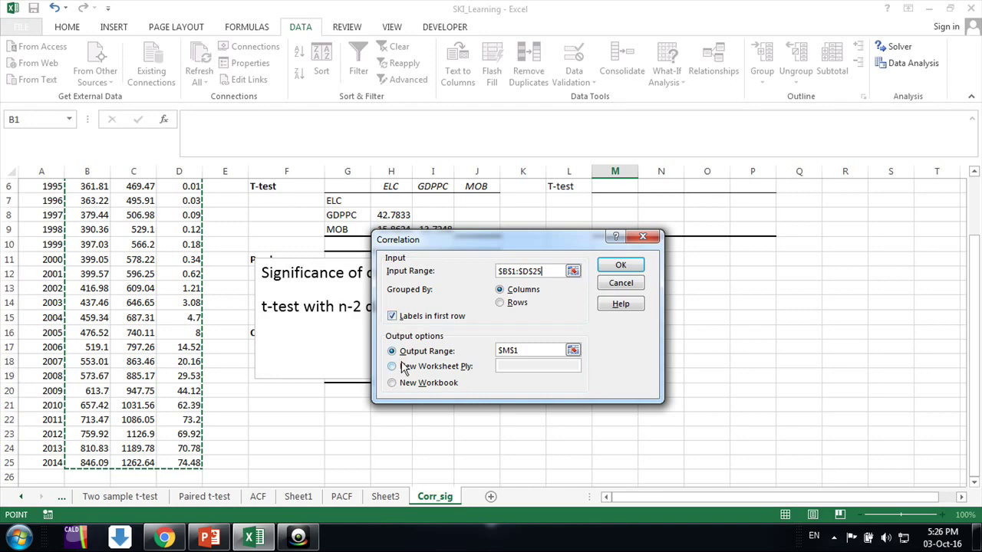
- Set the correlation output range to $M$1 and run the analysis
left_click(525, 350)
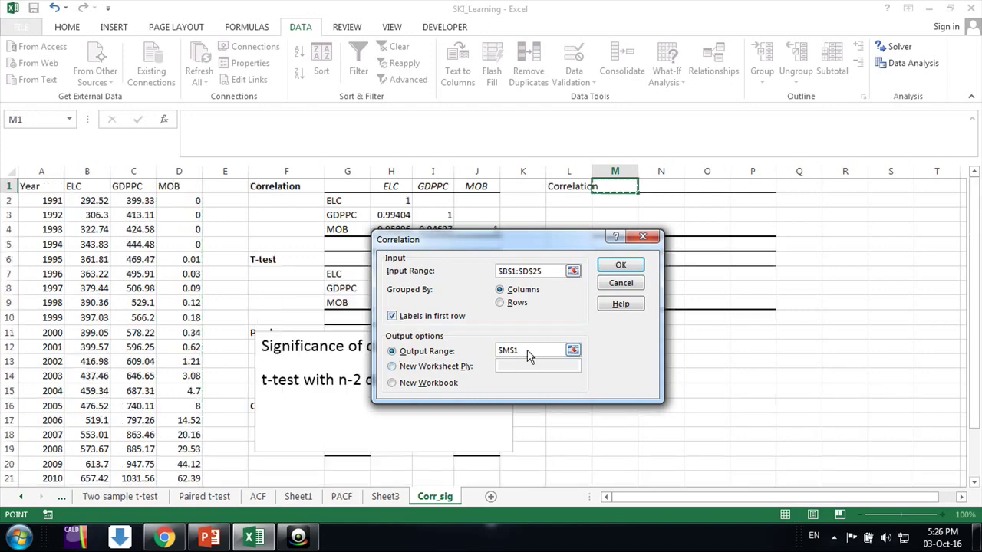
left_click(615, 185)
key("Left")
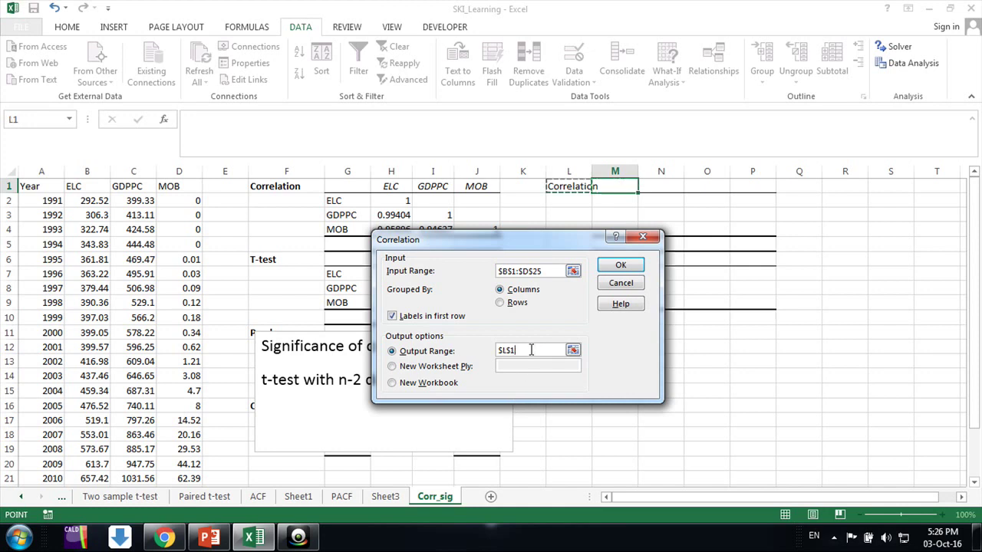
key("Left")
key("Left")
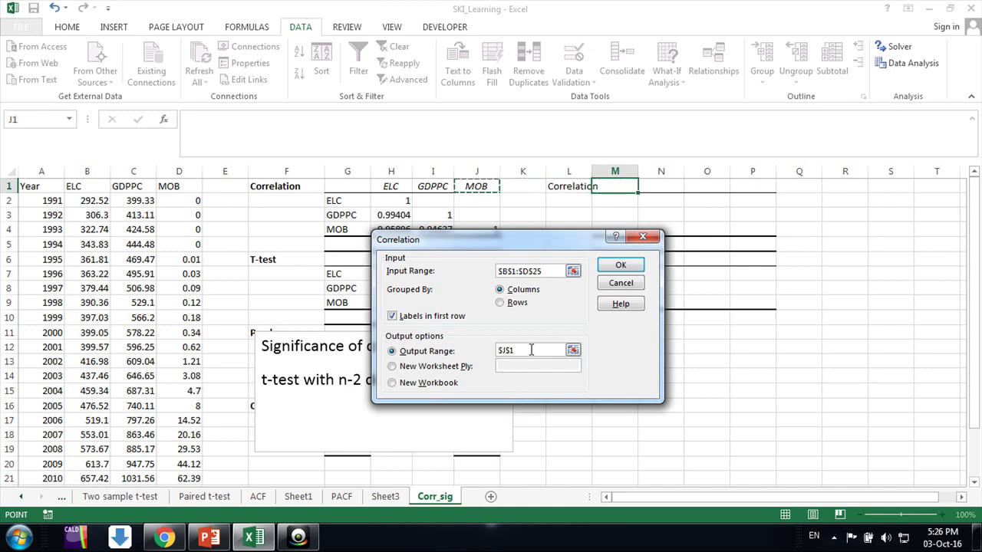
key("Right")
key("Right")
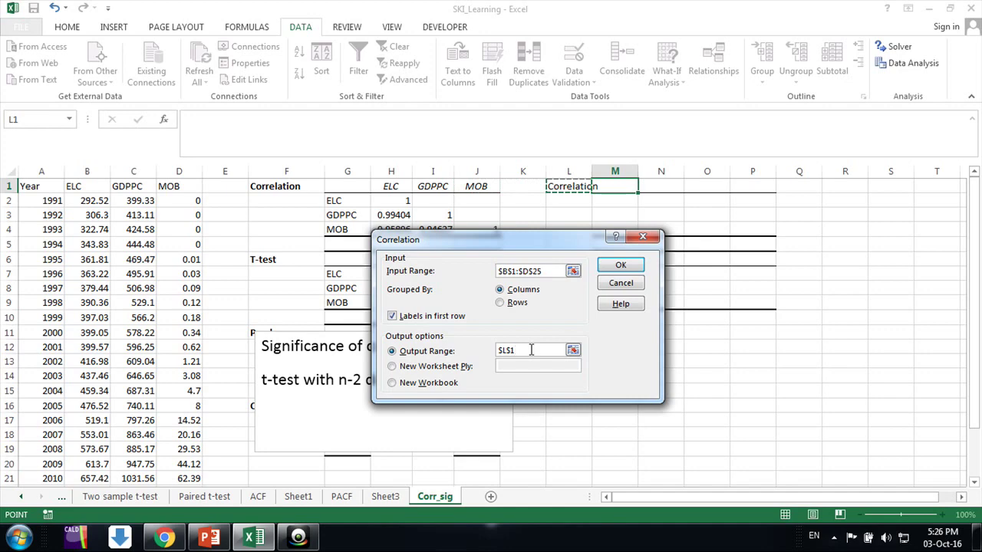
key("Right")
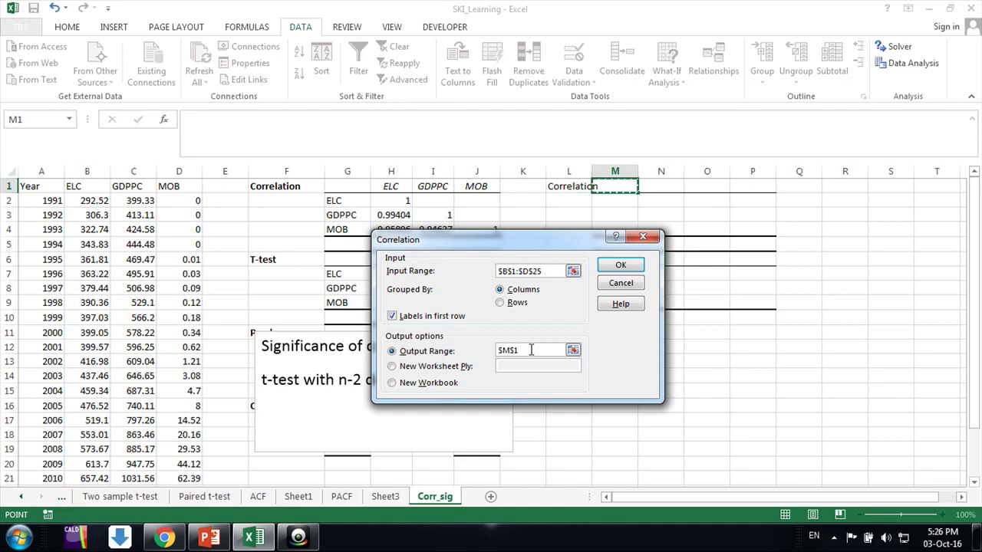
left_click(610, 266)
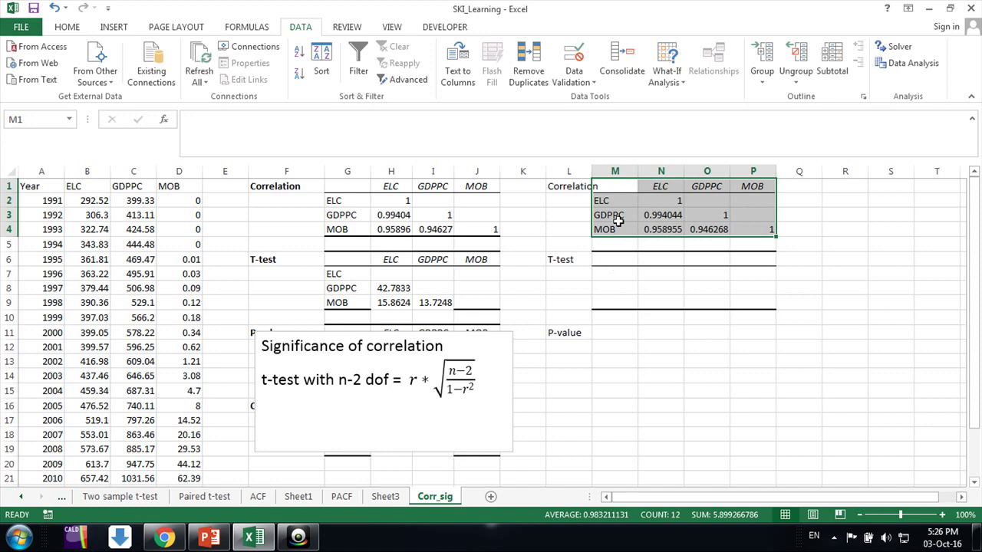
- Copy the correlation matrix M1:P4 to M6 beside the T-test label and clear the copied values in N7:P9
left_click_drag(619, 189, 750, 232)
key("ctrl+c")
left_click(625, 268)
key("ctrl+v")
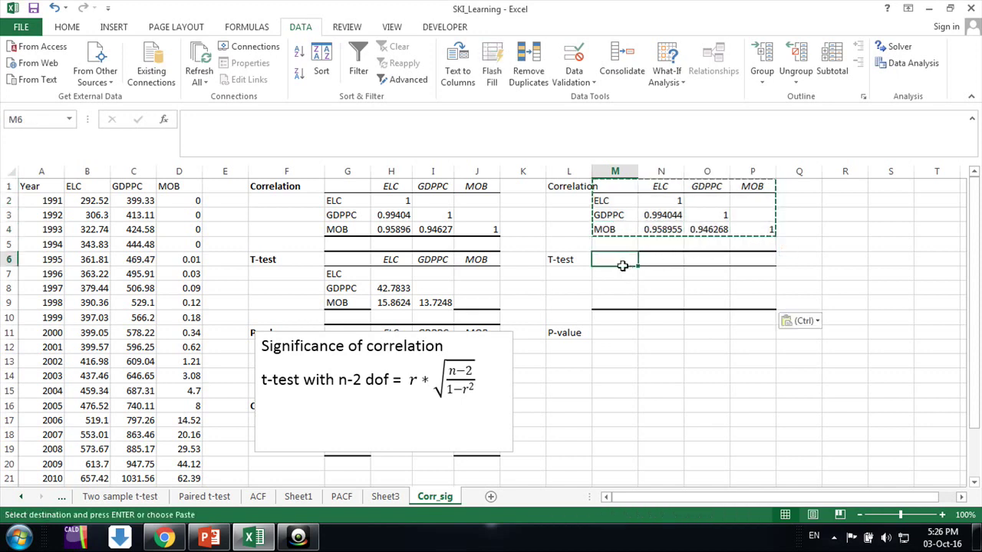
left_click_drag(650, 276, 745, 300)
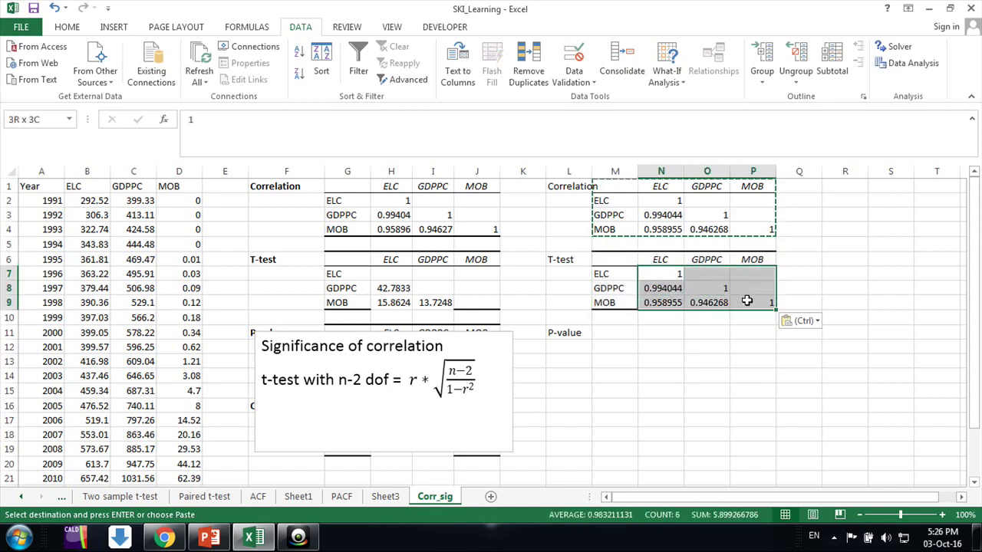
key("Delete")
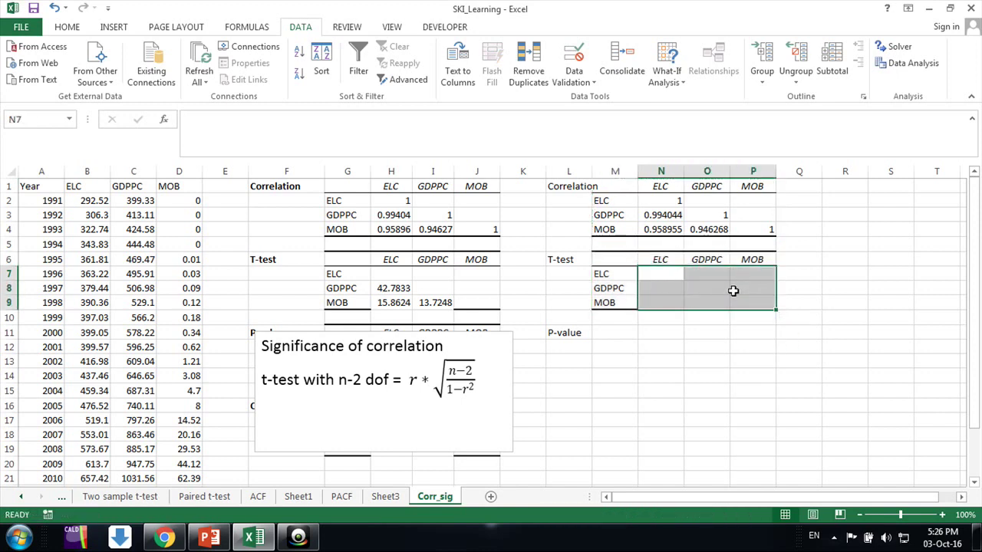
- Enter the t-statistic formula =N3*SQRT((24-2)/(1-N3^2)) in N8 for the ELC–GDPPC correlation
left_click(664, 286)
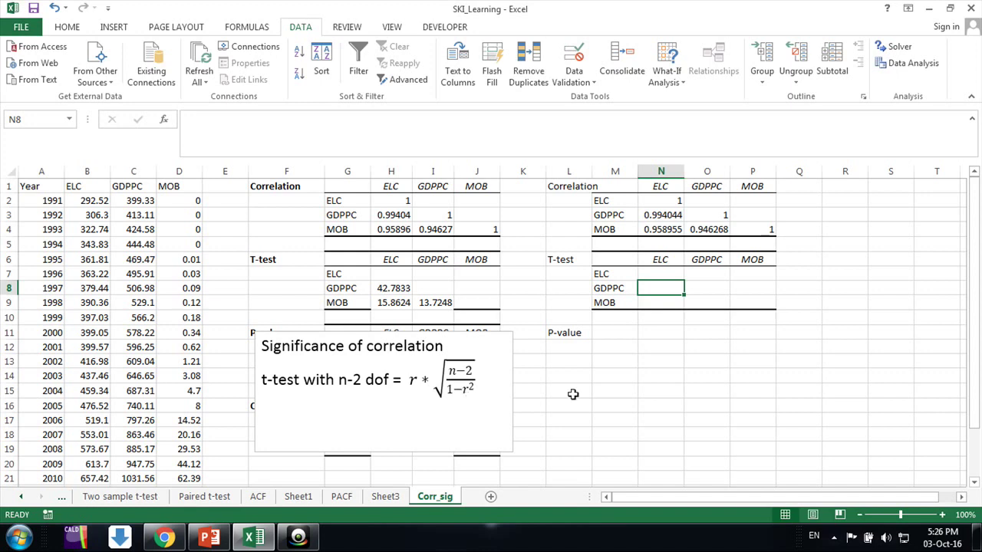
type("=")
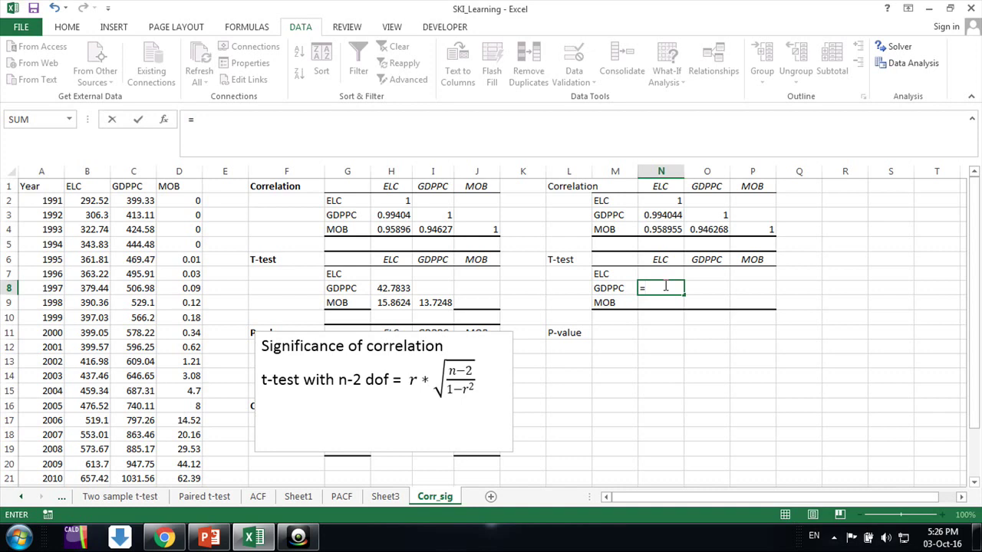
left_click(664, 217)
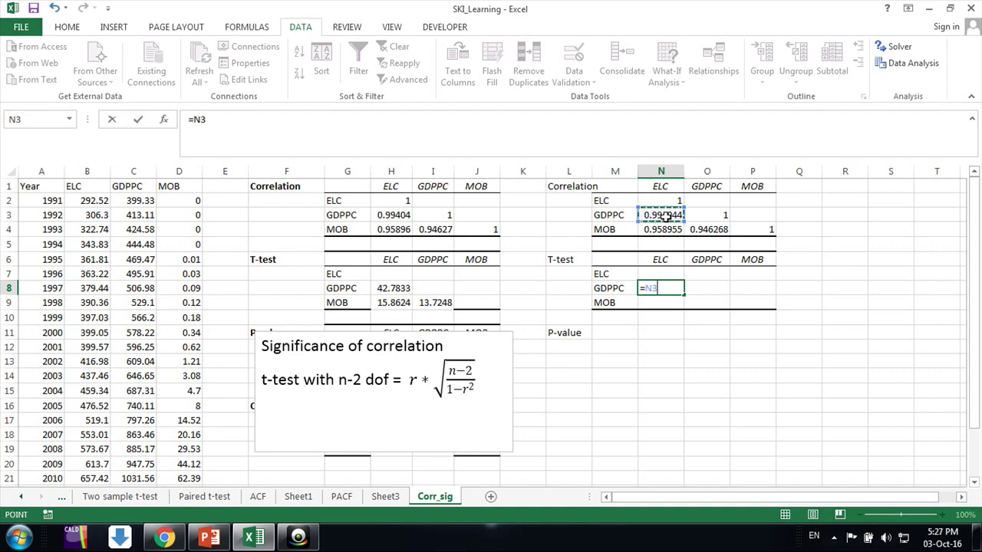
type("*s")
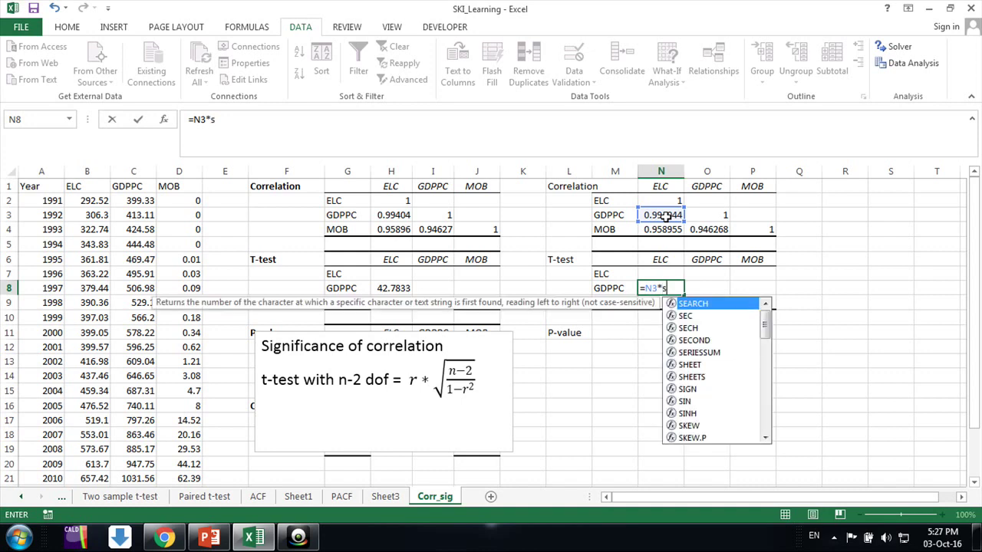
type("qr")
key("Tab")
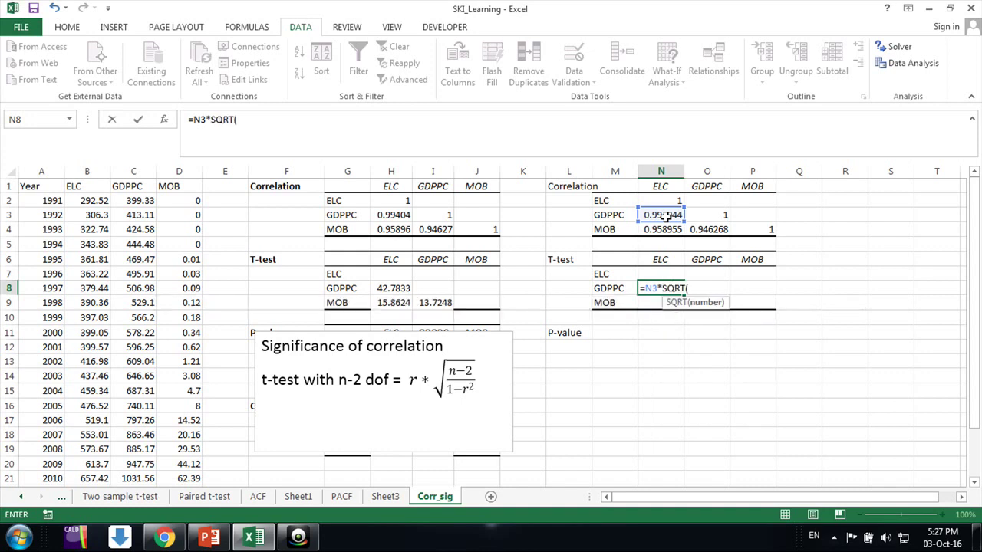
type("(22")
key("BackSpace")
key("BackSpace")
type("24-2)/(")
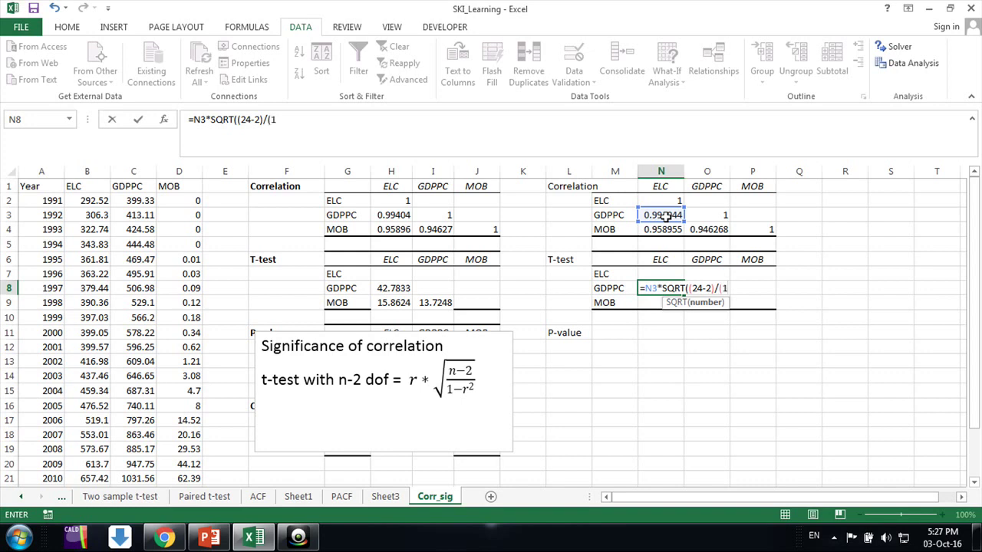
type("1-")
left_click(665, 216)
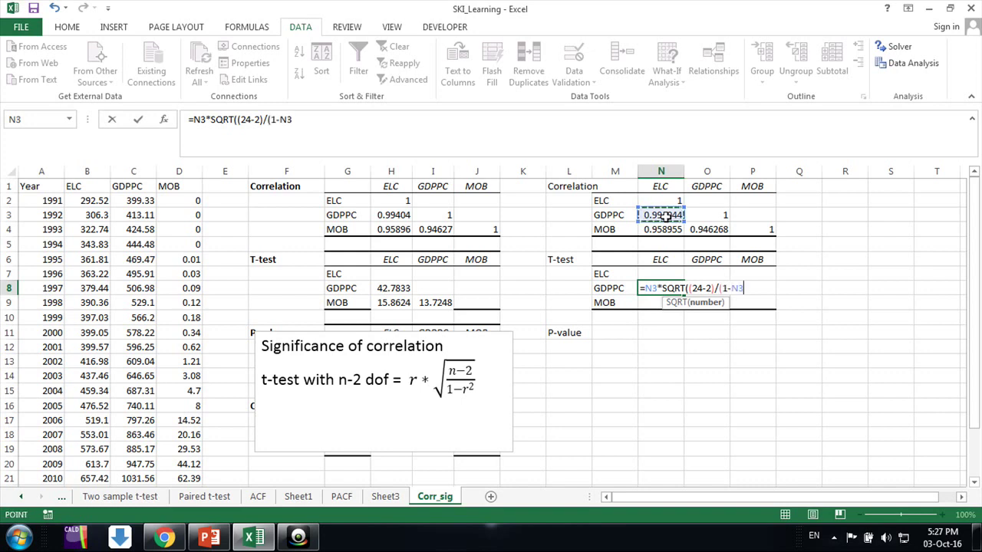
type("^2)")
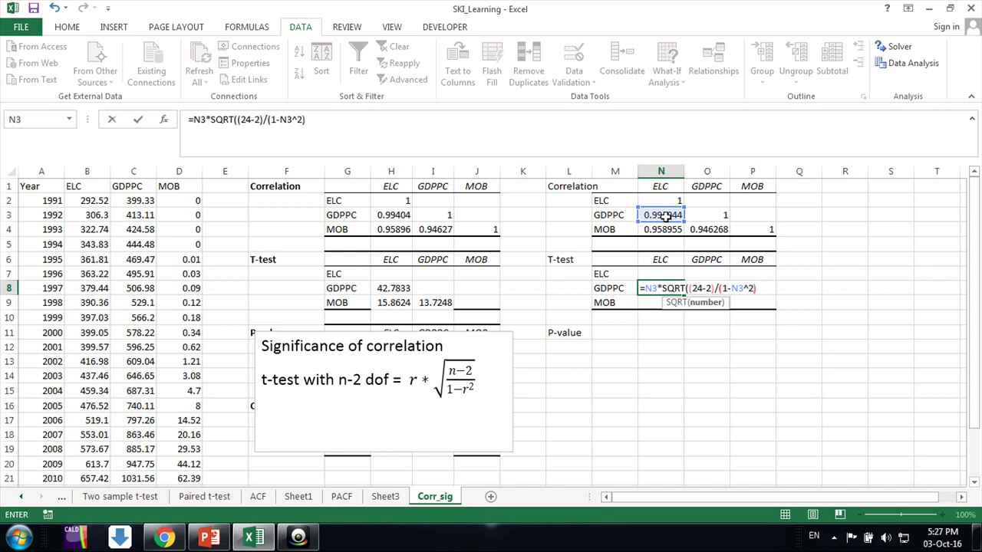
type(")")
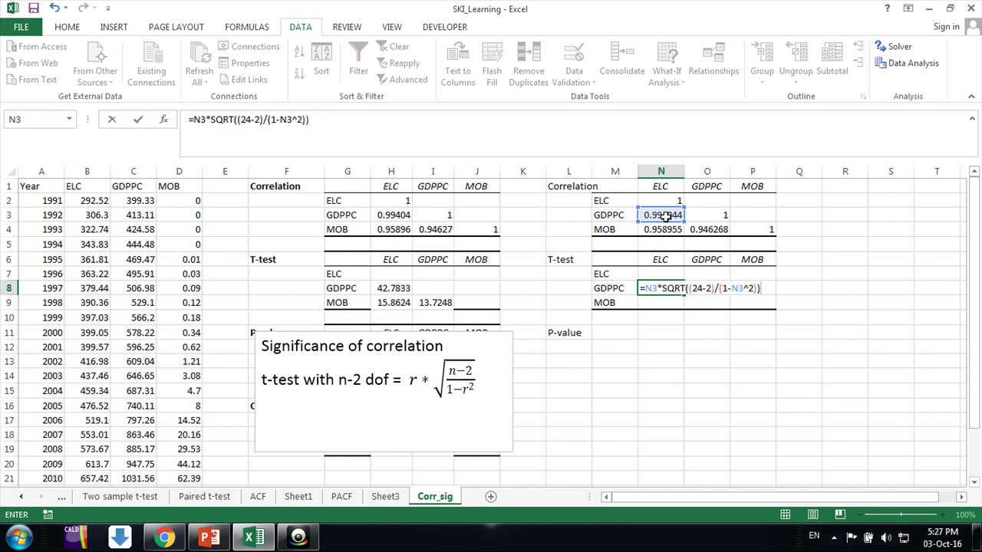
key("Return")
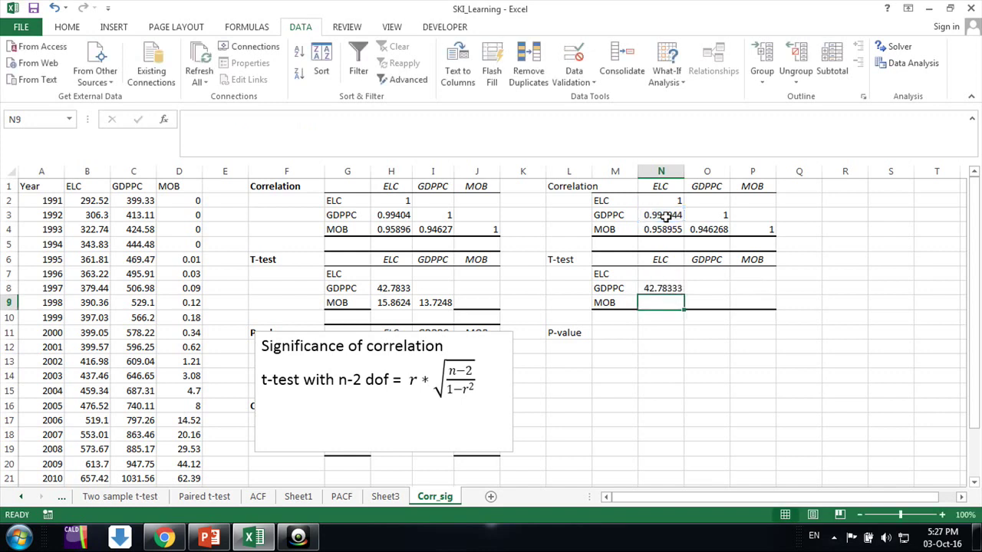
- Copy the t-statistic formula from N8 into the MOB row cells N9 and O9
left_click(666, 286)
key("ctrl+c")
left_click(669, 303)
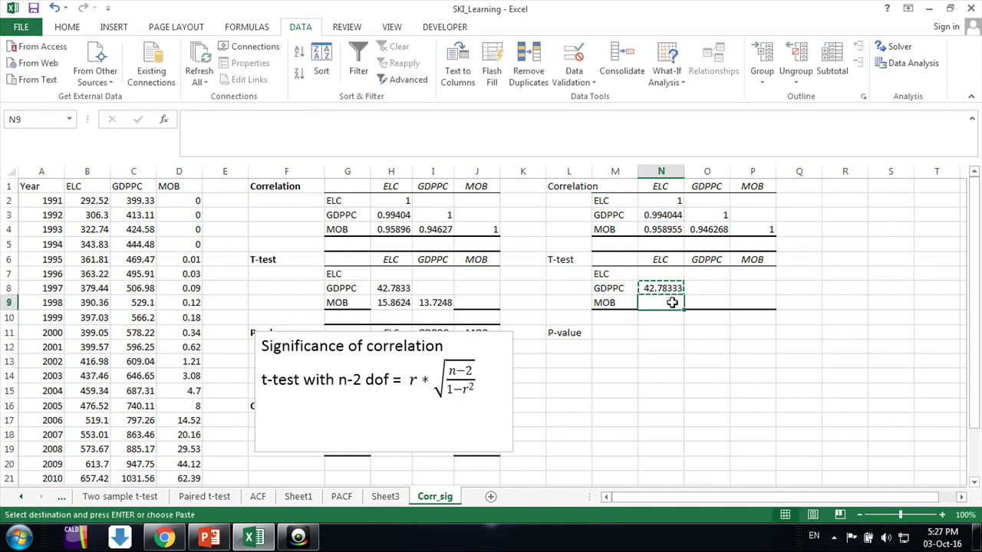
key("ctrl+v")
left_click(700, 305)
key("ctrl+v")
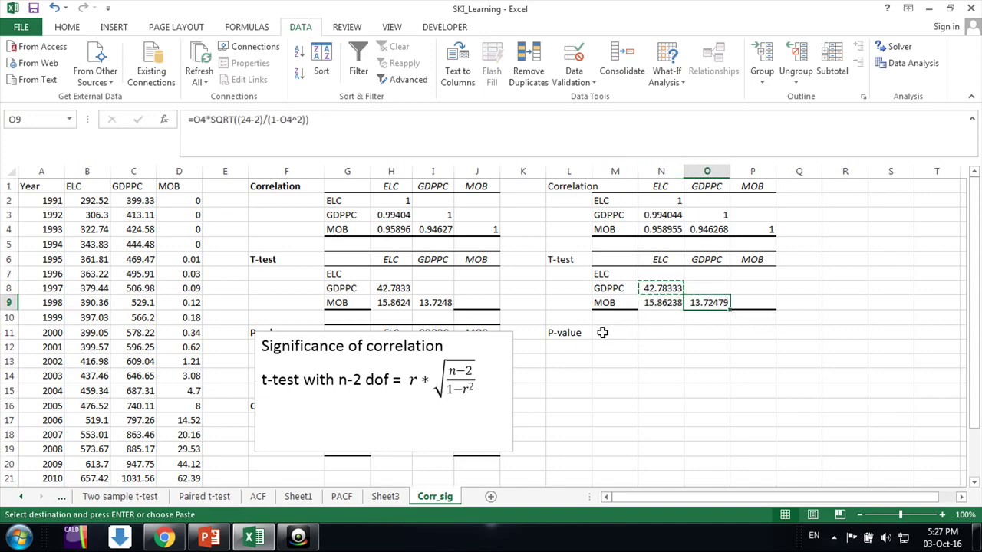
- Move the Significance of correlation text box up to uncover the existing P-value and Corr with * tables
scroll(600, 333, "down", 1)
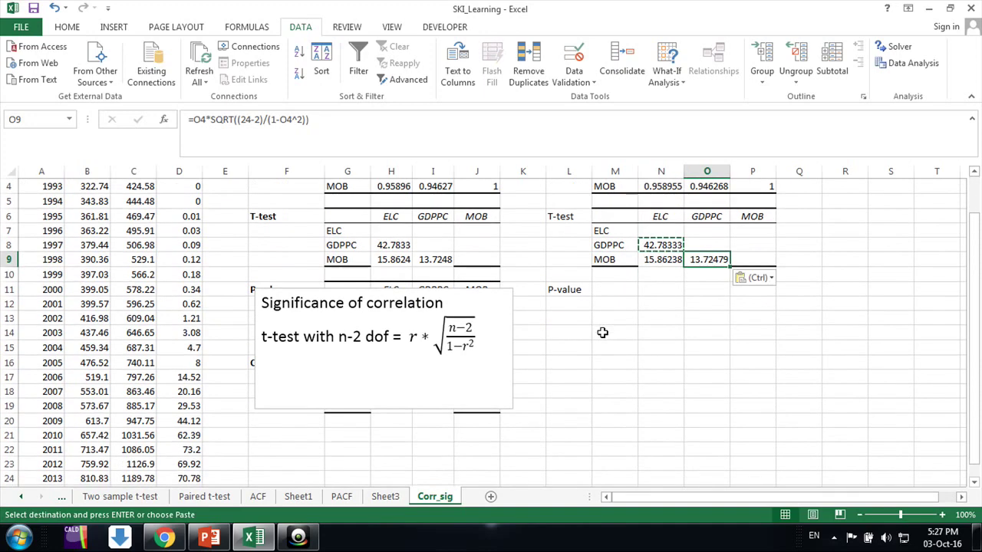
left_click(416, 303)
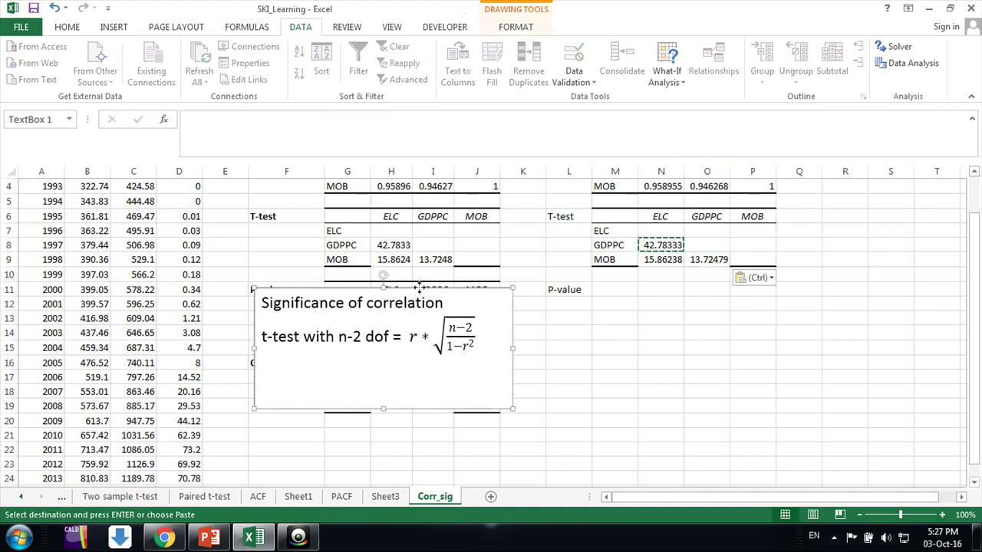
left_click_drag(420, 287, 419, 189)
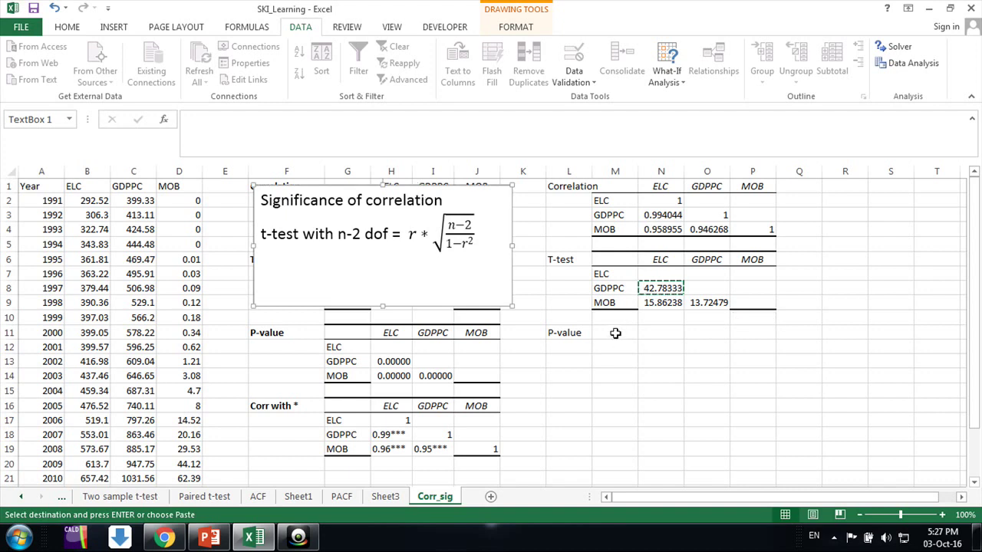
- Copy the P-value table G11:J14 to M11 and clear the copied values in N12:P14
left_click_drag(347, 333, 480, 376)
key("ctrl+c")
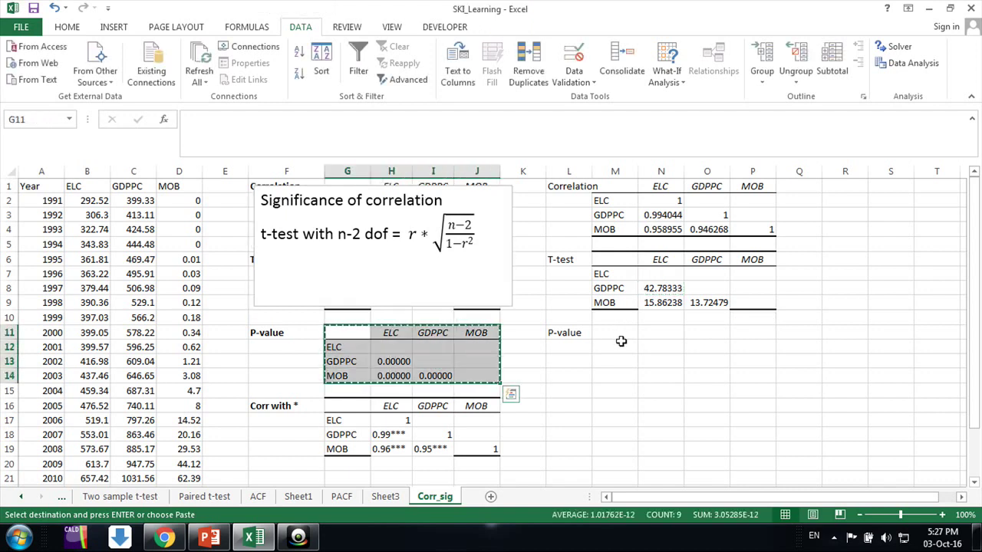
left_click(619, 333)
key("ctrl+v")
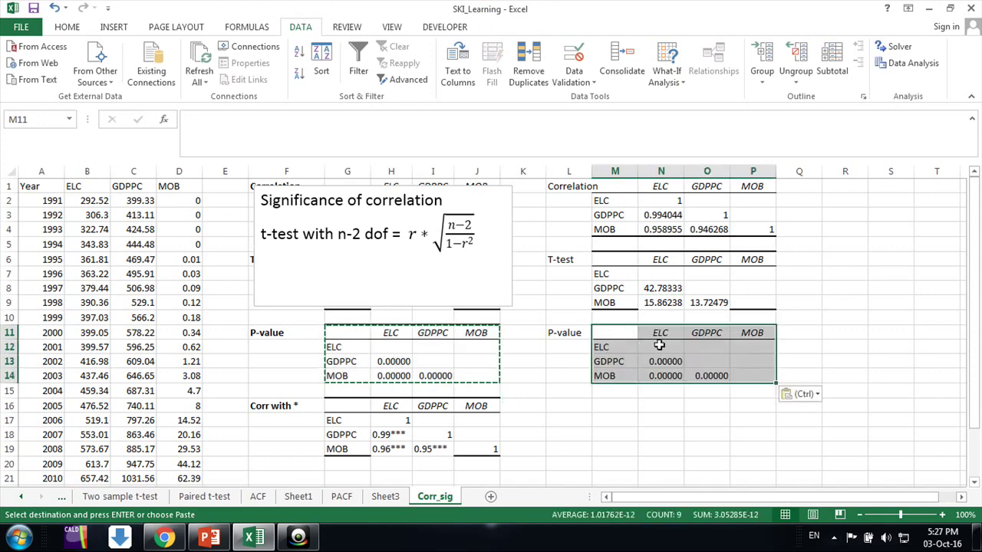
left_click_drag(658, 345, 767, 376)
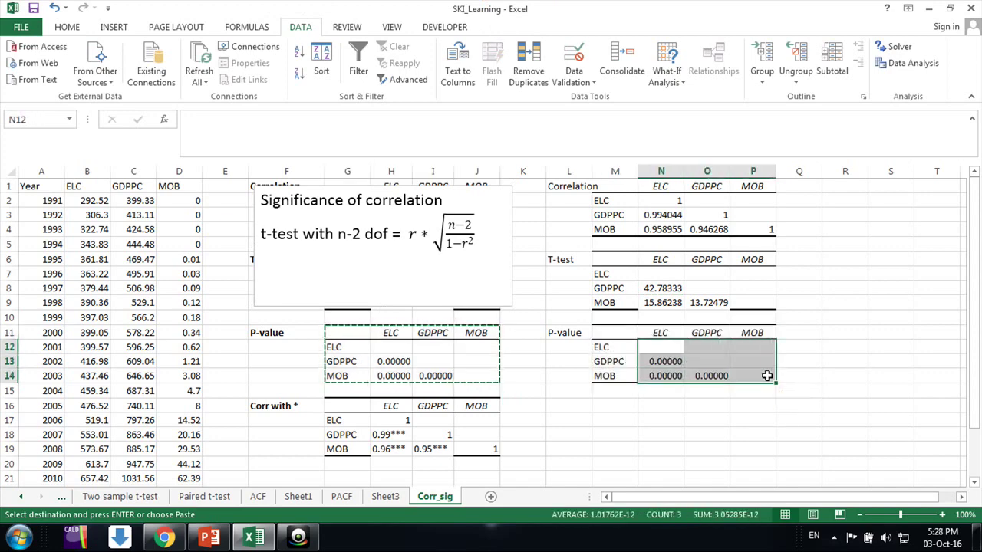
key("Delete")
left_click(767, 375)
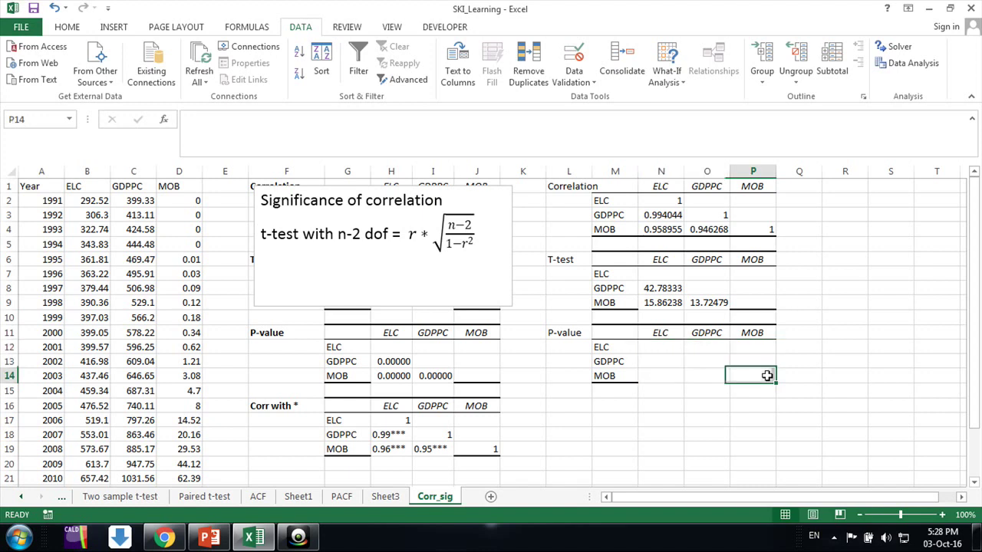
left_click(678, 361)
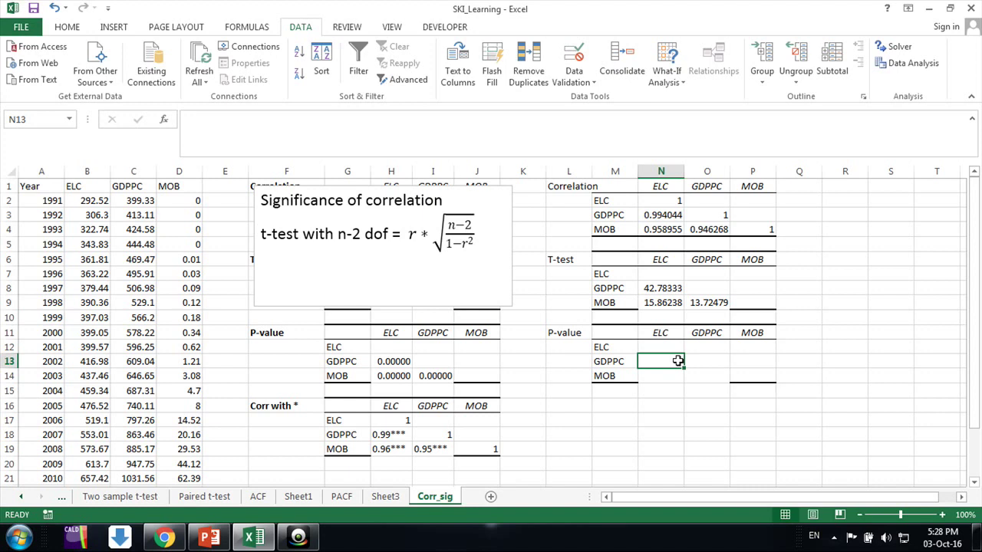
- Enter the two-tailed p-value formula =T.DIST.2T(N8,22) in N13 for the ELC–GDPPC correlation
type("=")
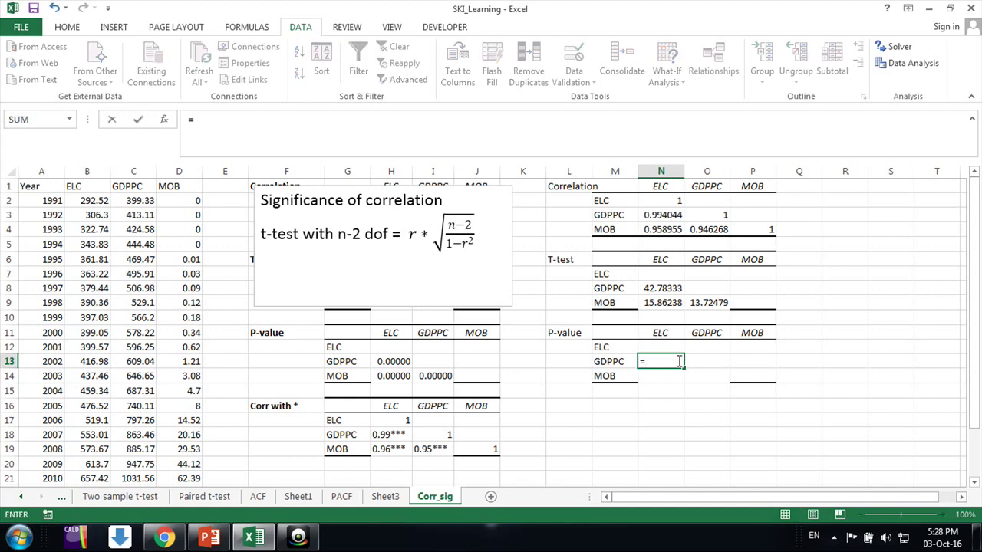
type("t.t")
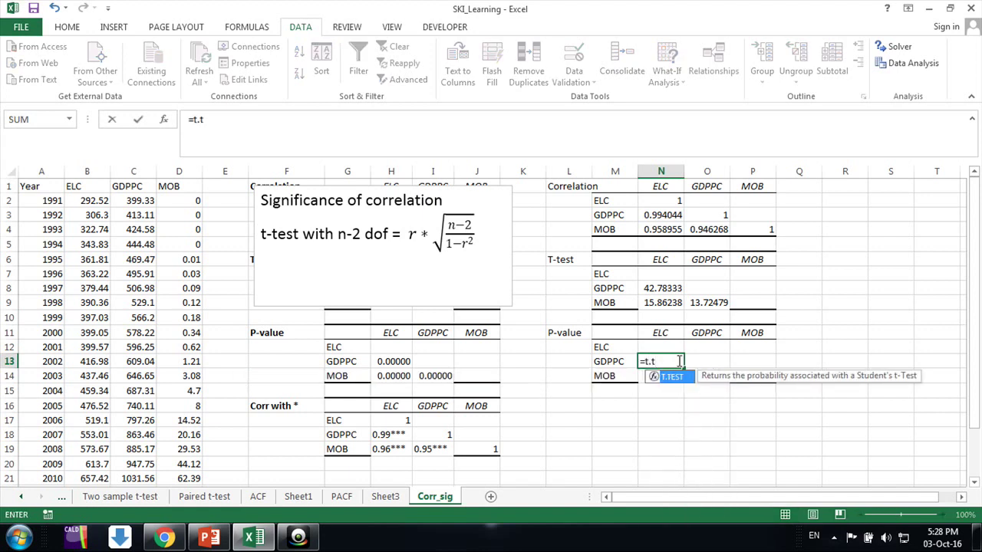
key("BackSpace")
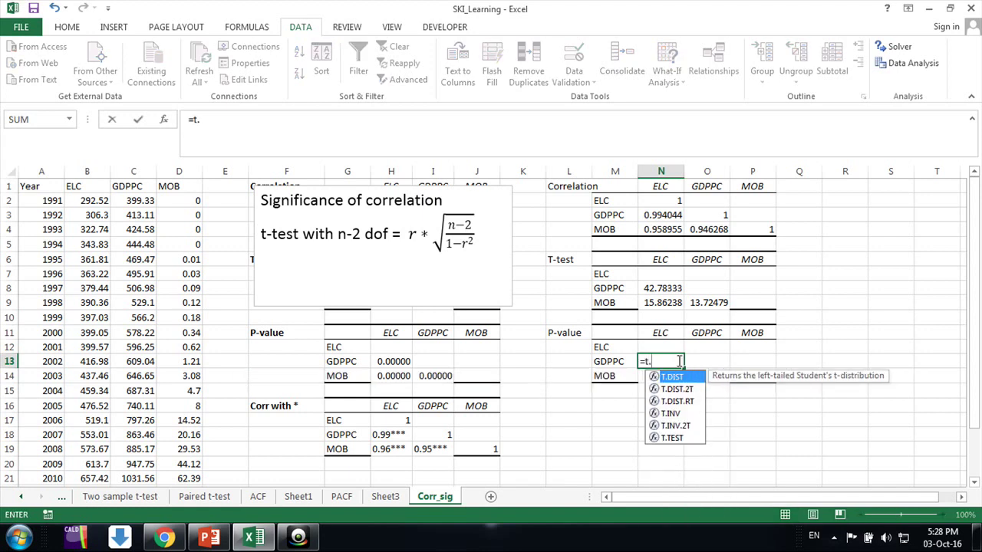
double_click(681, 389)
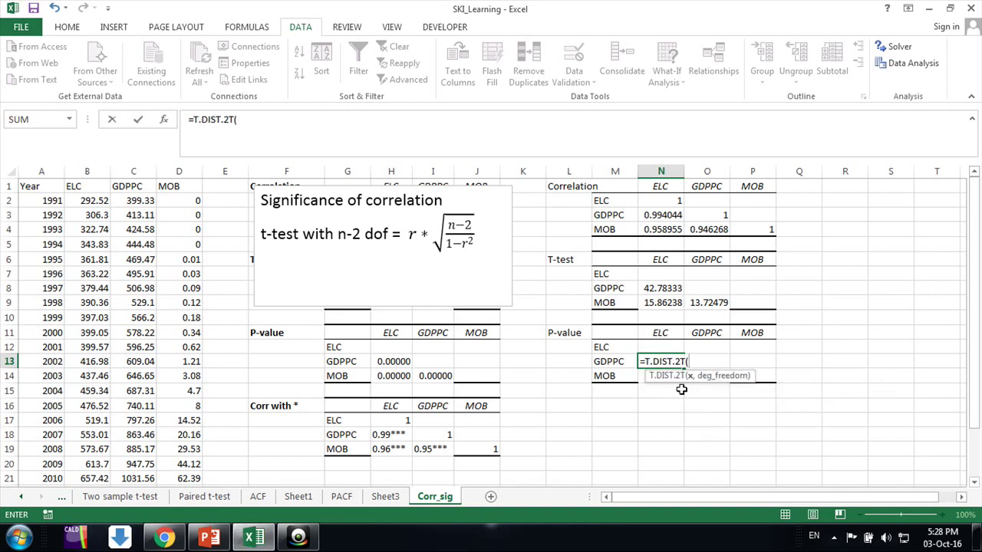
left_click(663, 287)
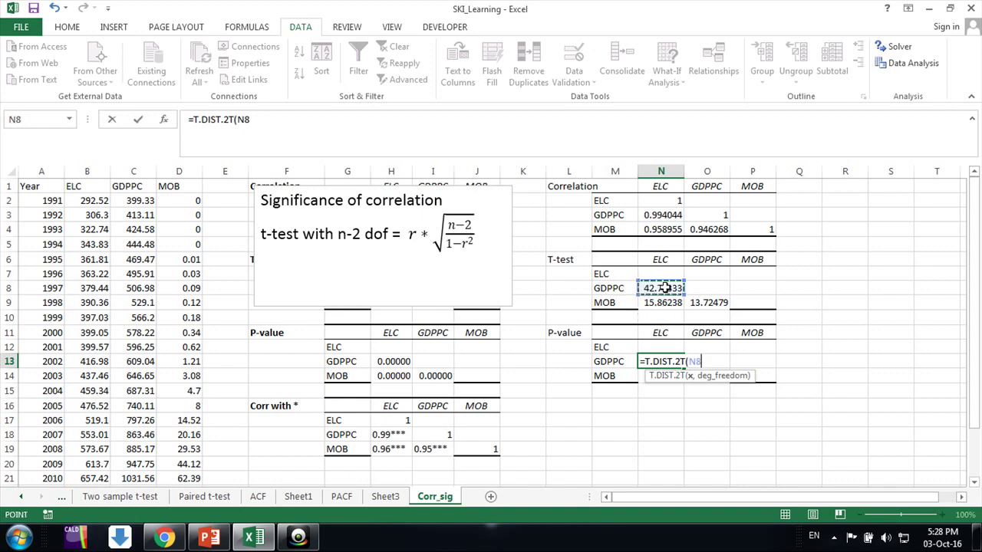
type(",")
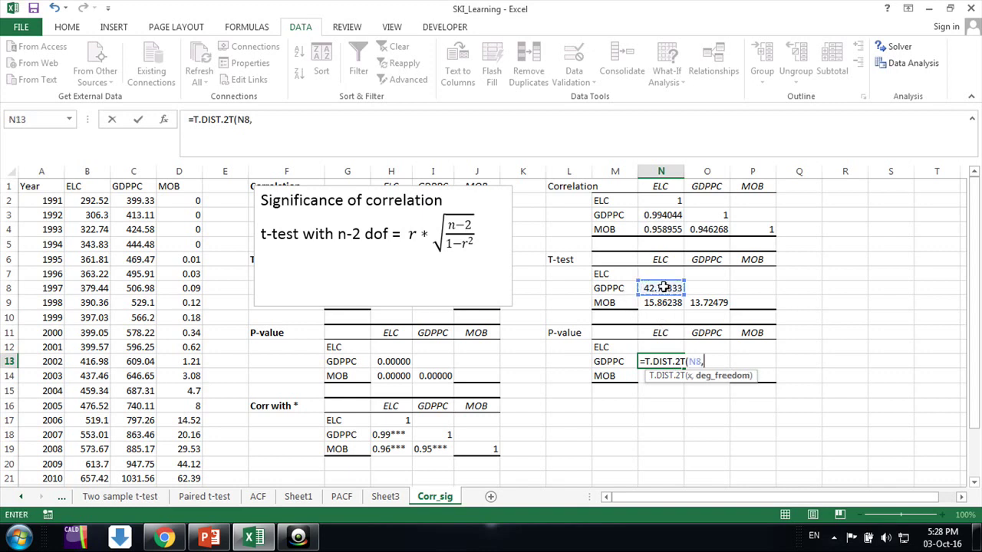
type("22)")
key("Return")
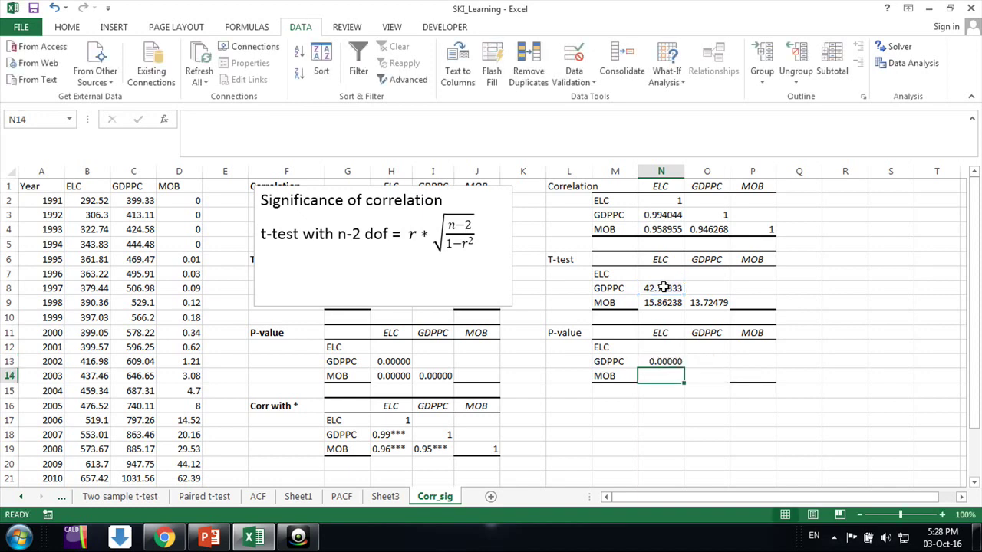
- Copy the p-value formula from N13 into the MOB row cells N14 and O14
left_click(671, 364)
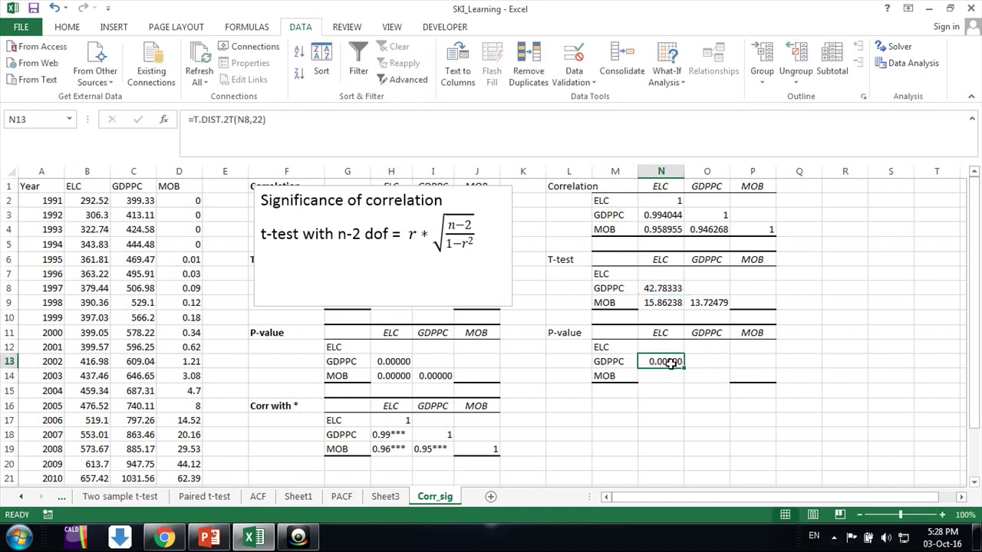
key("ctrl+c")
left_click(661, 376)
key("ctrl+v")
left_click(713, 376)
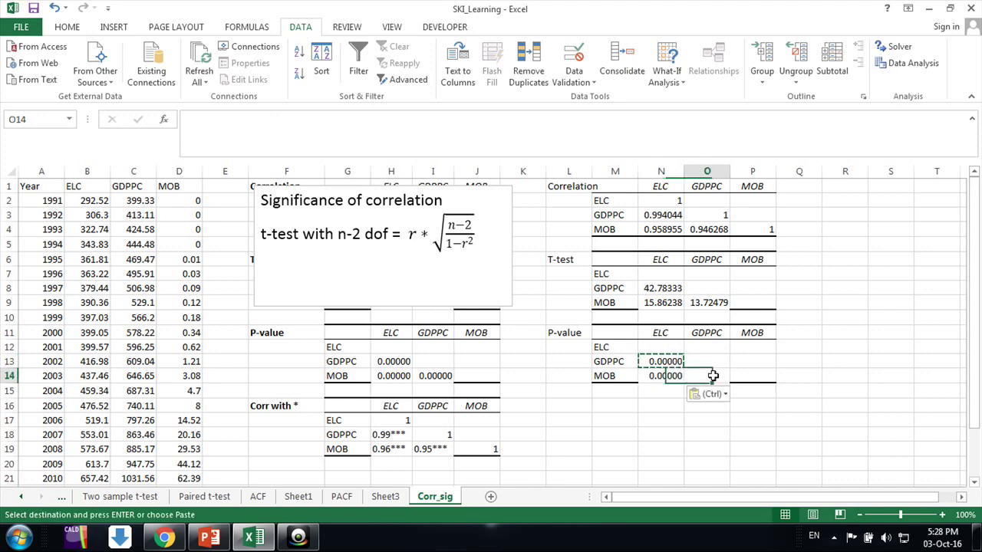
key("ctrl+v")
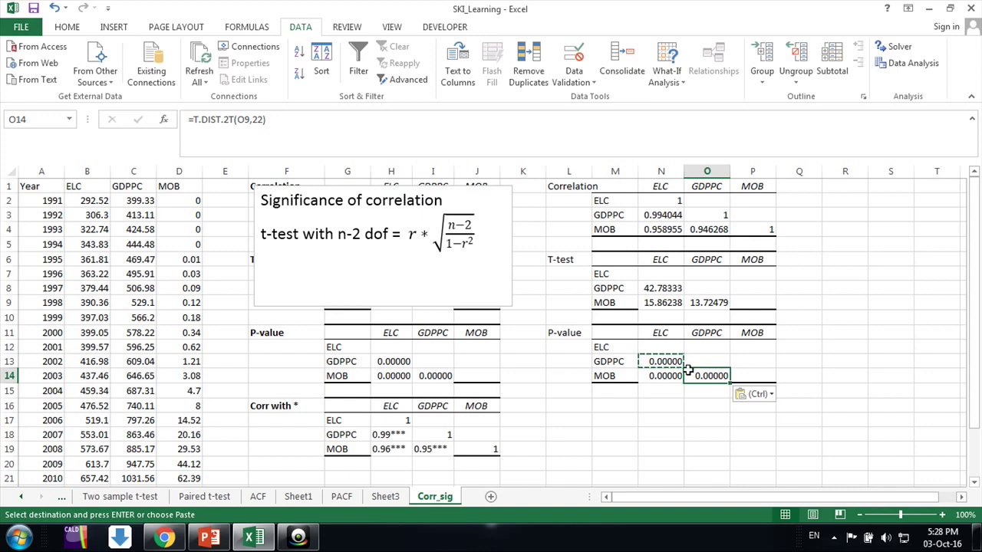
- Copy the Corr with * table F16:J19 to L16 and clear the copied values in N17:P19
left_click(305, 408)
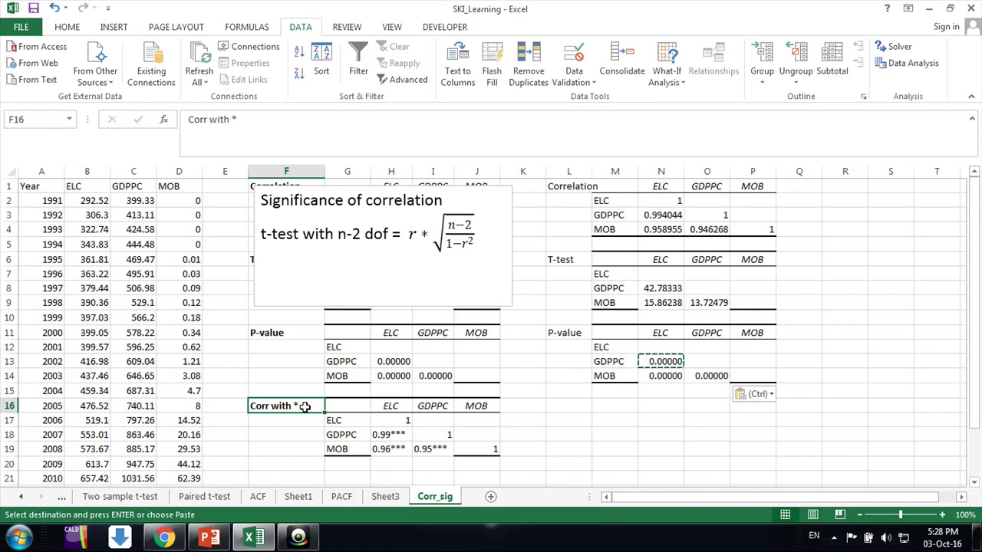
key("ctrl+c")
left_click_drag(306, 408, 497, 453)
key("ctrl+c")
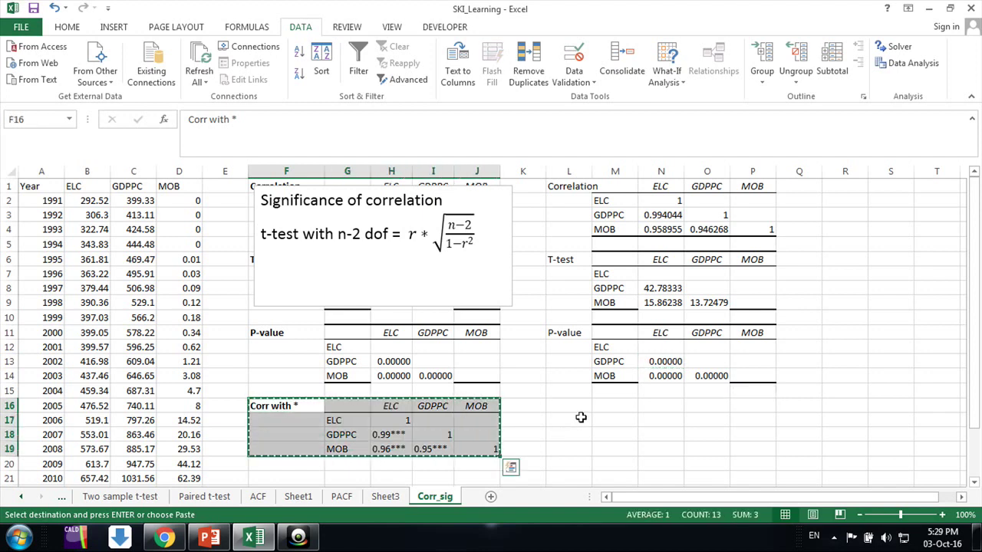
left_click(576, 405)
key("ctrl+v")
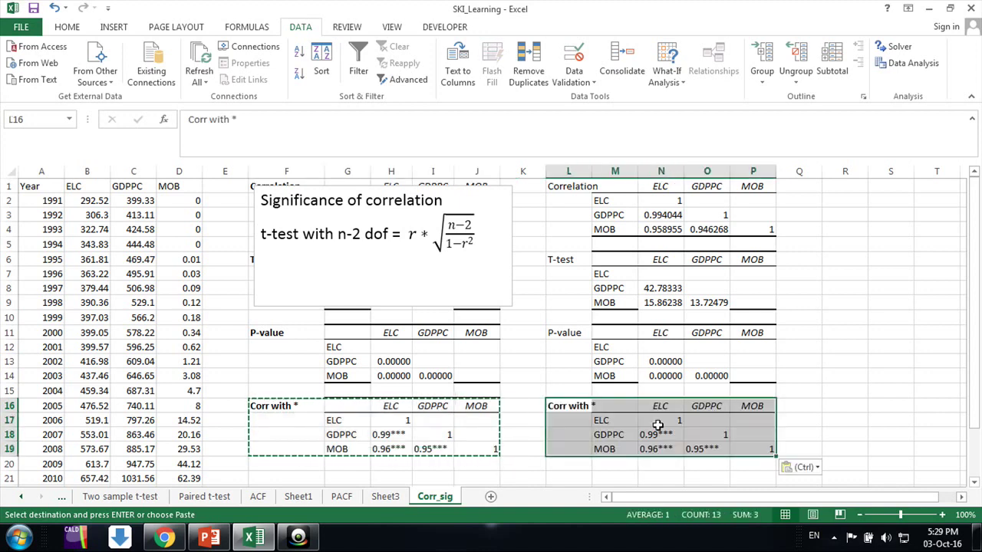
left_click_drag(657, 424, 762, 447)
key("Delete")
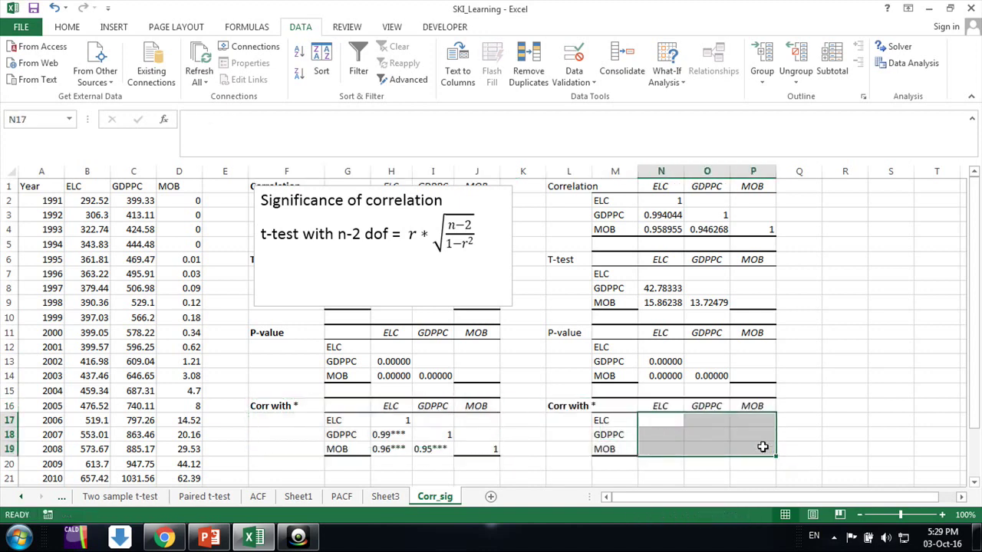
left_click(747, 450)
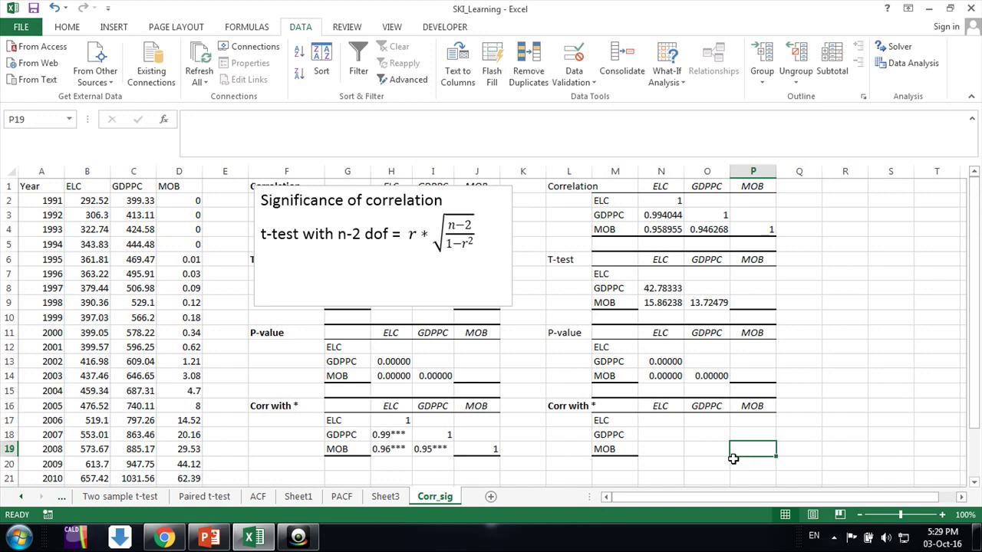
- Copy the correlation values N2:P4 into the new Corr with * table starting at N17
left_click_drag(662, 200, 738, 223)
key("ctrl+c")
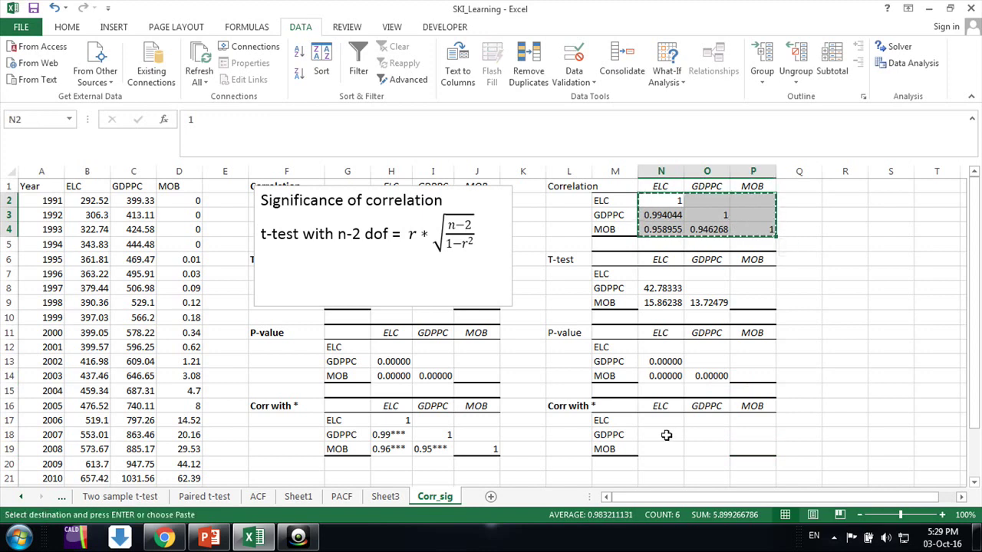
left_click(664, 420)
key("ctrl+v")
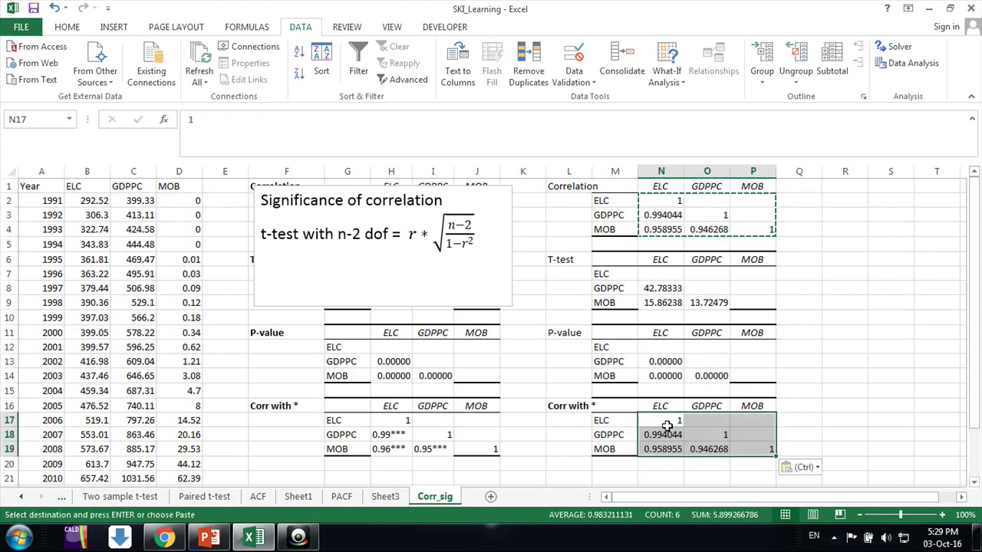
left_click(667, 361)
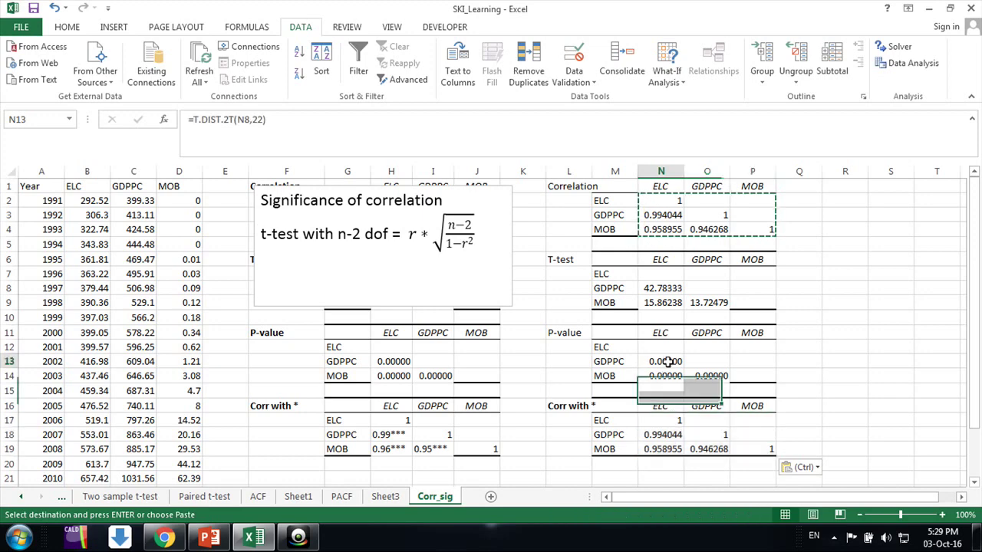
left_click_drag(667, 362, 699, 373)
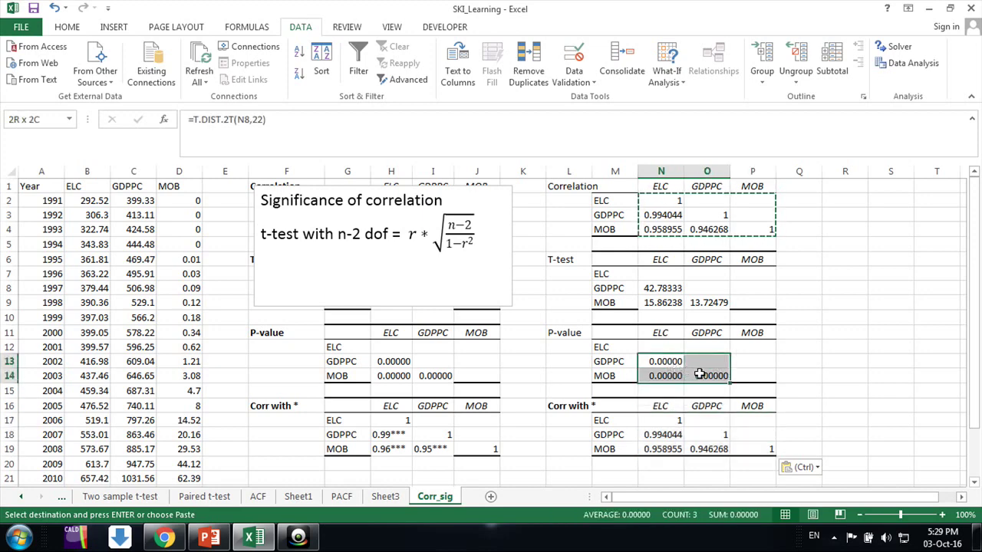
left_click(699, 374)
- Start a significance legend below the Corr with * table with * in M22 and 0.1 in N22
scroll(700, 374, "down", 2)
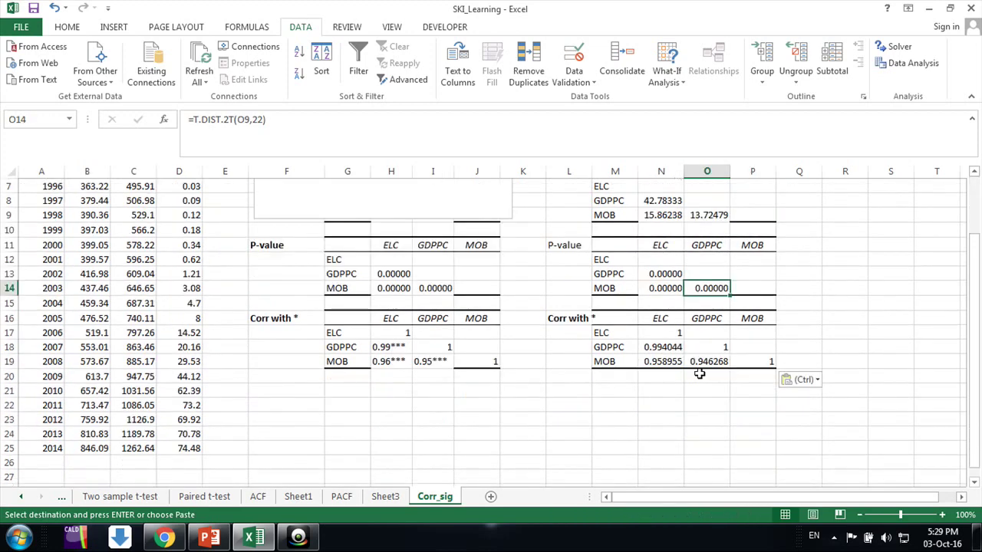
scroll(699, 374, "down", 1)
left_click(623, 361)
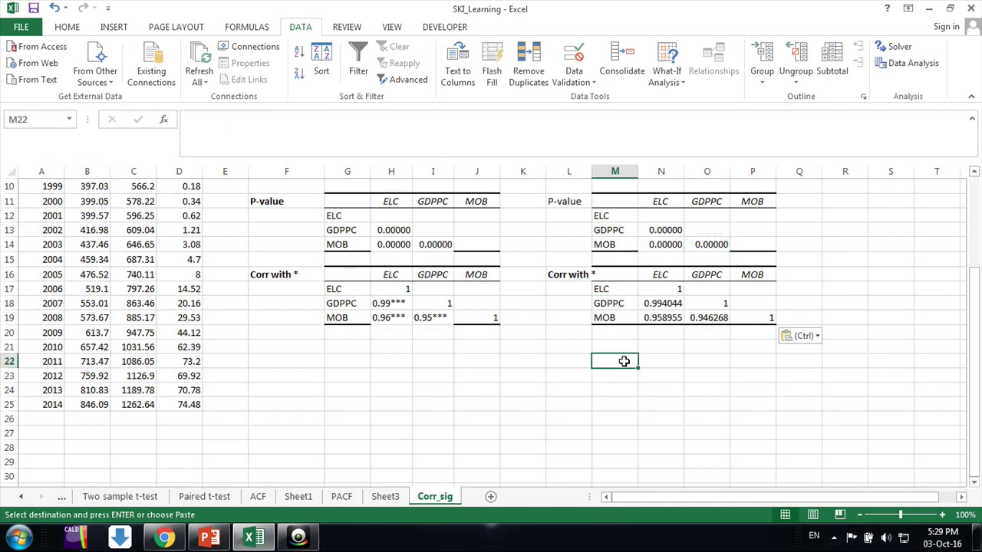
type("*")
key("Tab")
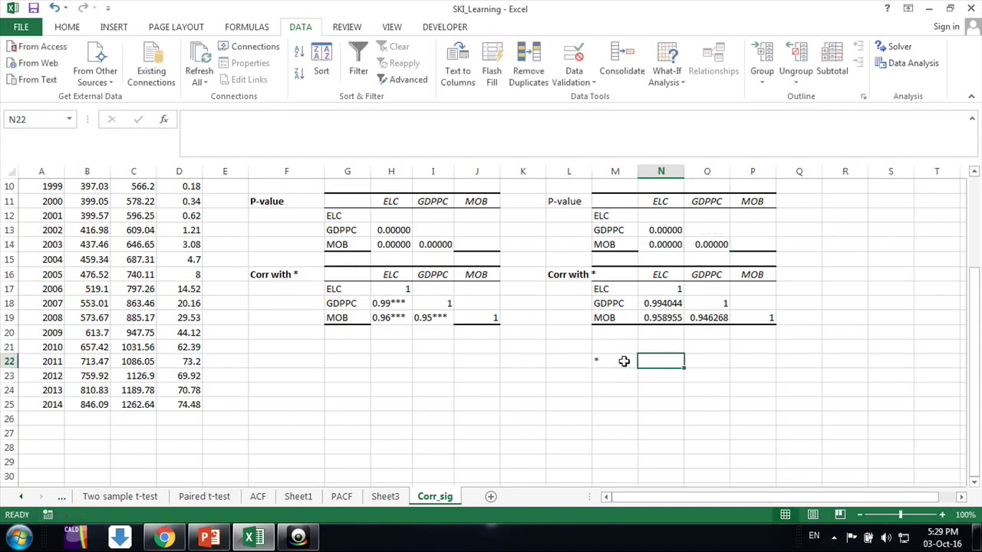
type("10")
key("BackSpace")
key("BackSpace")
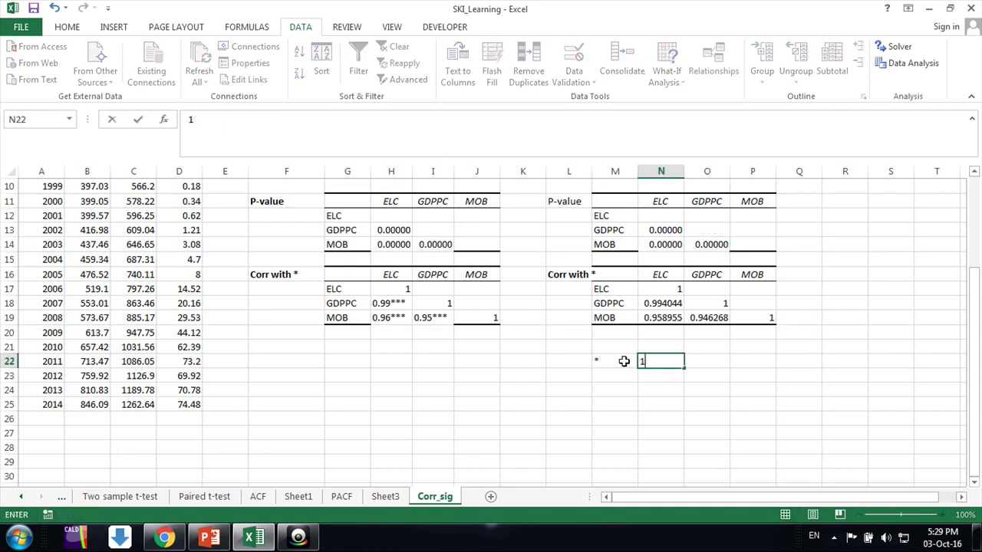
type("0.1")
key("Return")
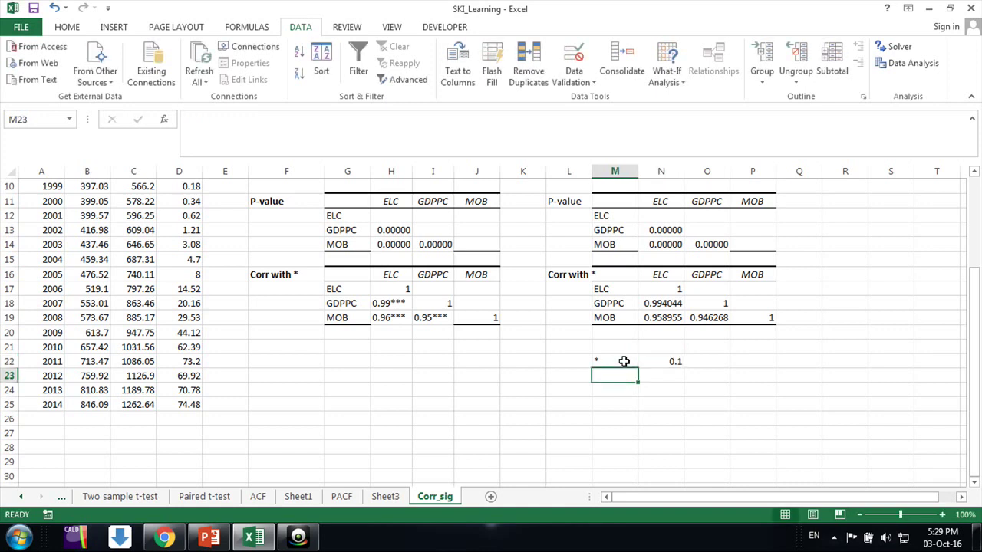
- Add the second legend row with ** in M23 and the range 0.05-0.1 in N23
type("**")
key("Tab")
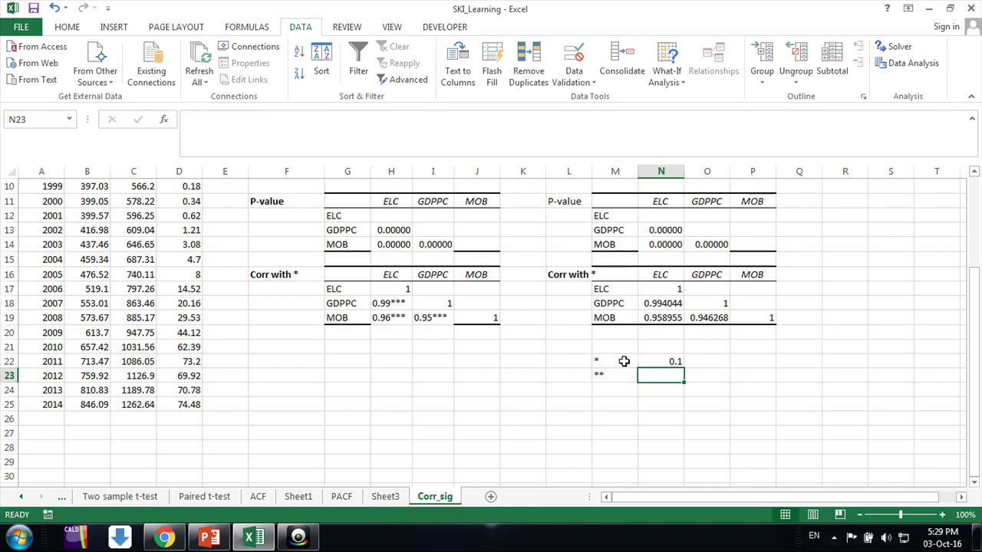
type("0")
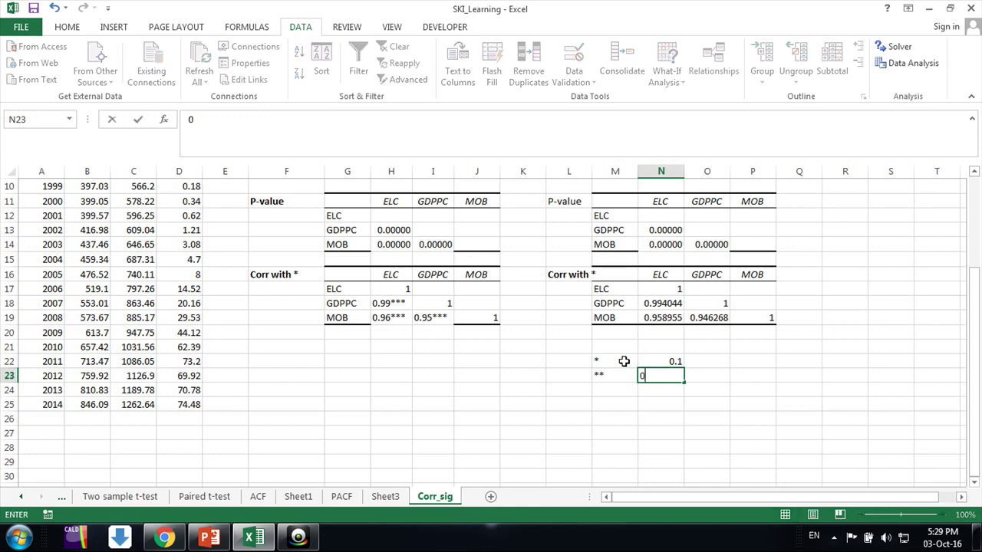
type(".05-0.1")
key("Return")
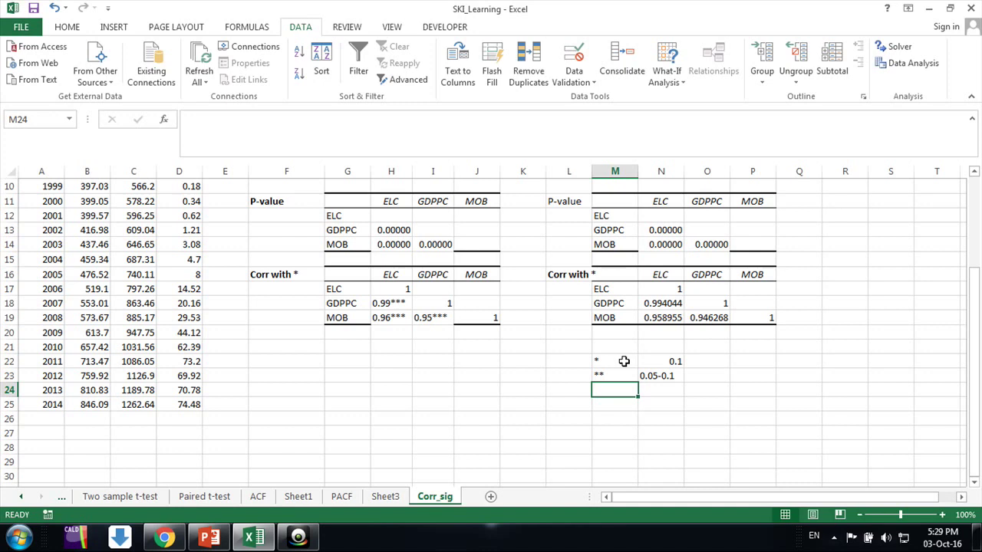
- Add the third legend row with *** in M24 and 0.01 in N24
type("***")
key("Tab")
type("0.")
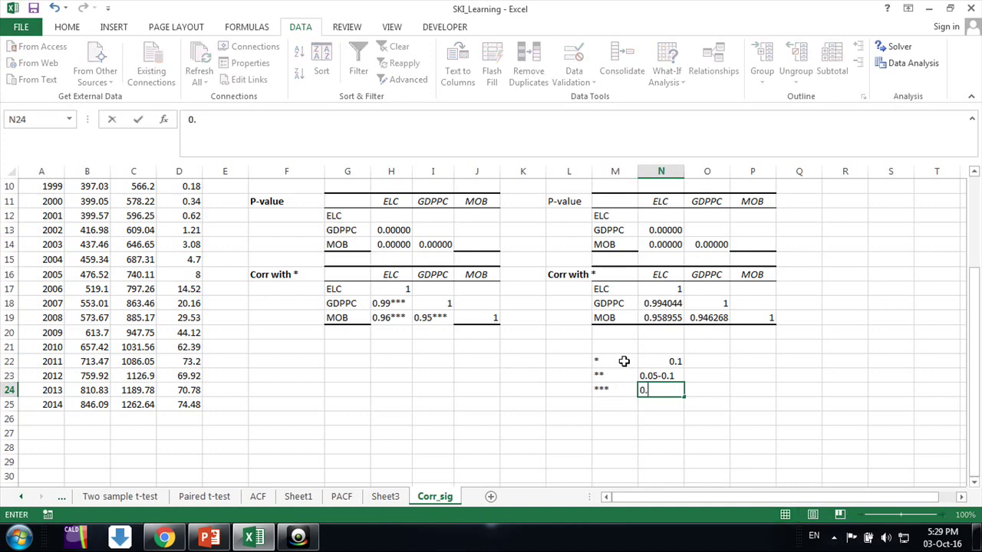
type("01")
key("Return")
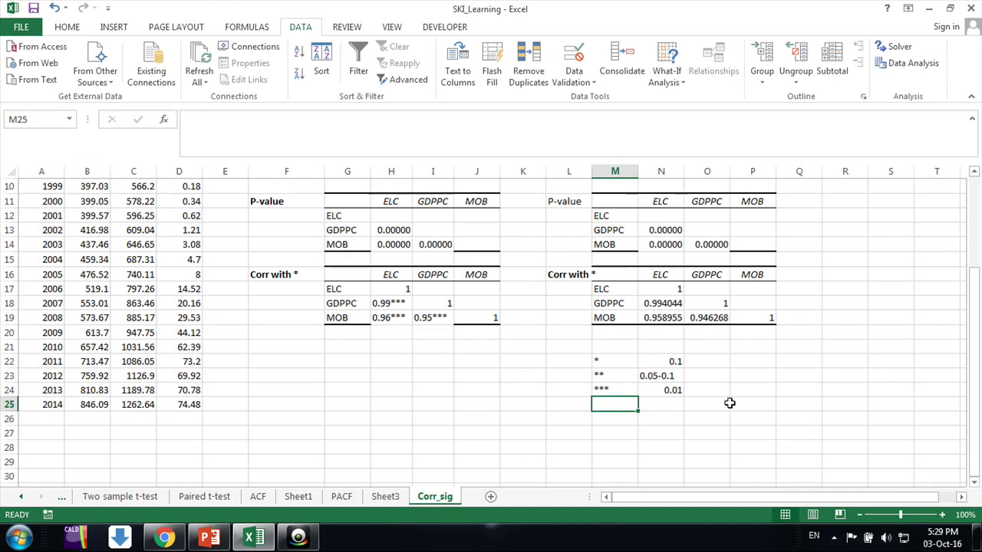
- Inspect the formula behind the starred ELC–GDPPC correlation in H18 of the existing Corr with * table
scroll(729, 403, "up", 1)
left_click(671, 349)
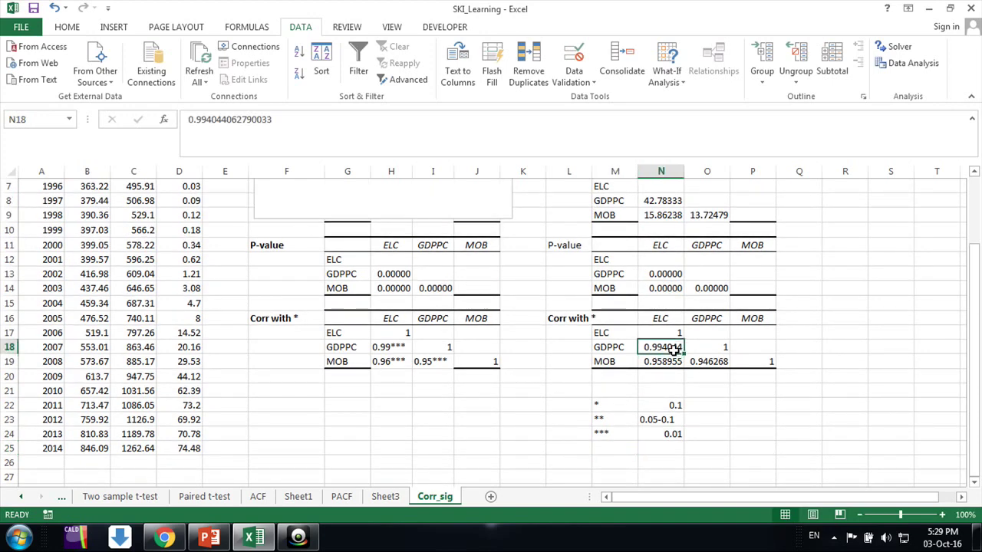
left_click(400, 346)
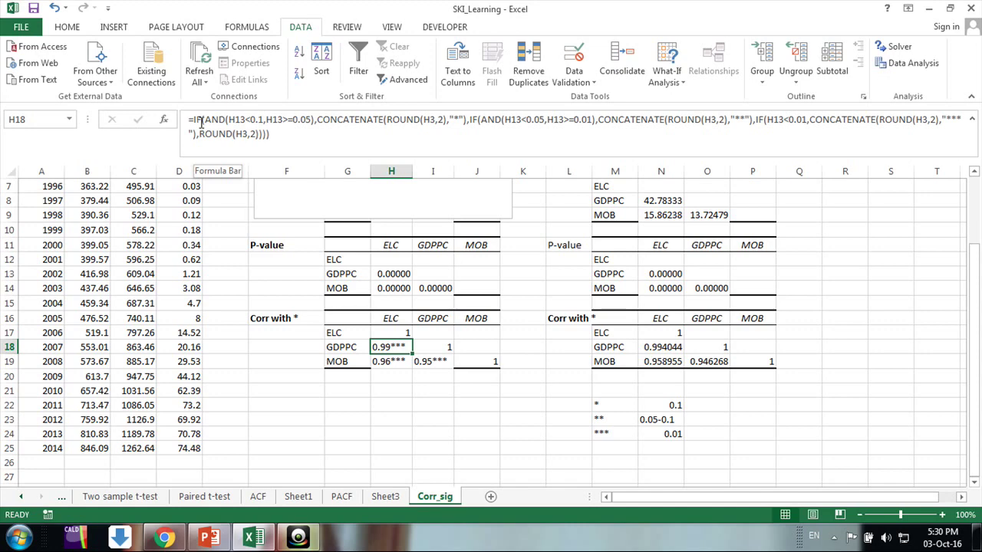
left_click_drag(668, 337, 767, 361)
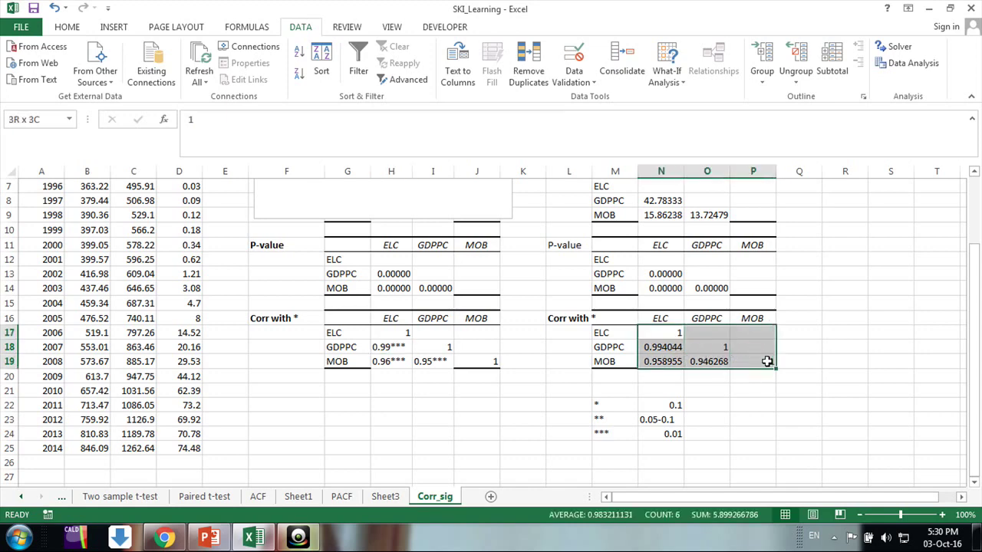
key("Delete")
left_click(742, 376)
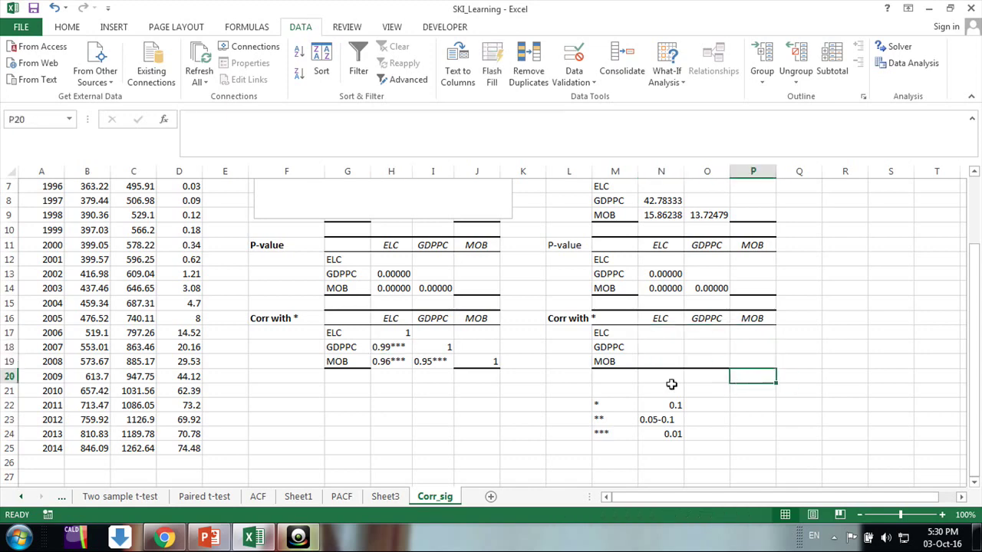
key("ctrl+z")
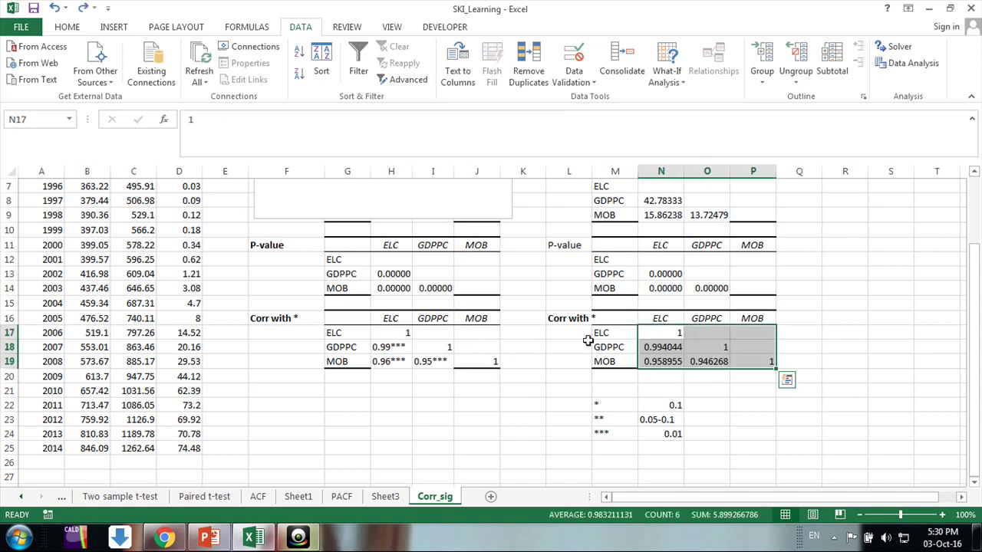
- Clear the plain correlation values in N18, N19 and O19 of the second Corr with * table
left_click_drag(655, 346, 681, 358)
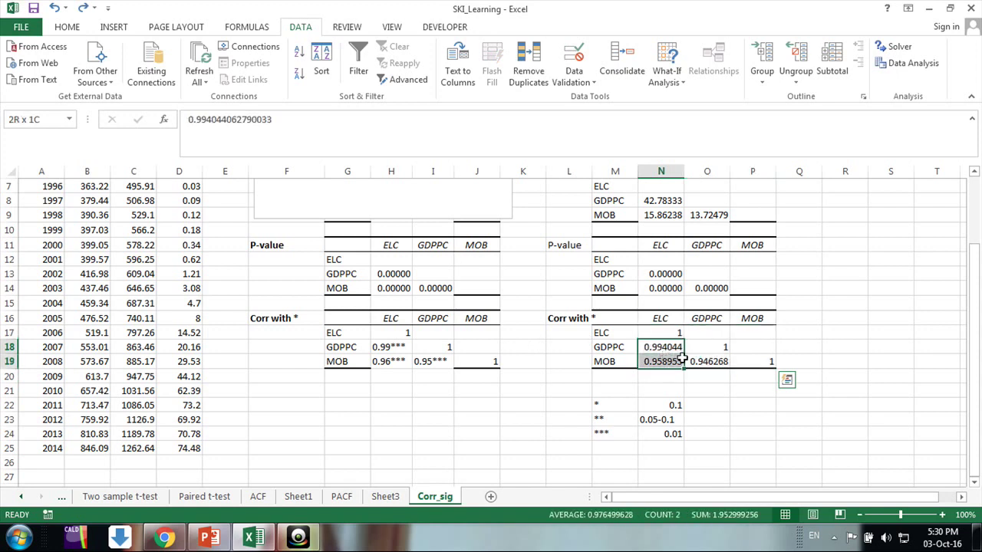
key("Delete")
left_click(707, 361)
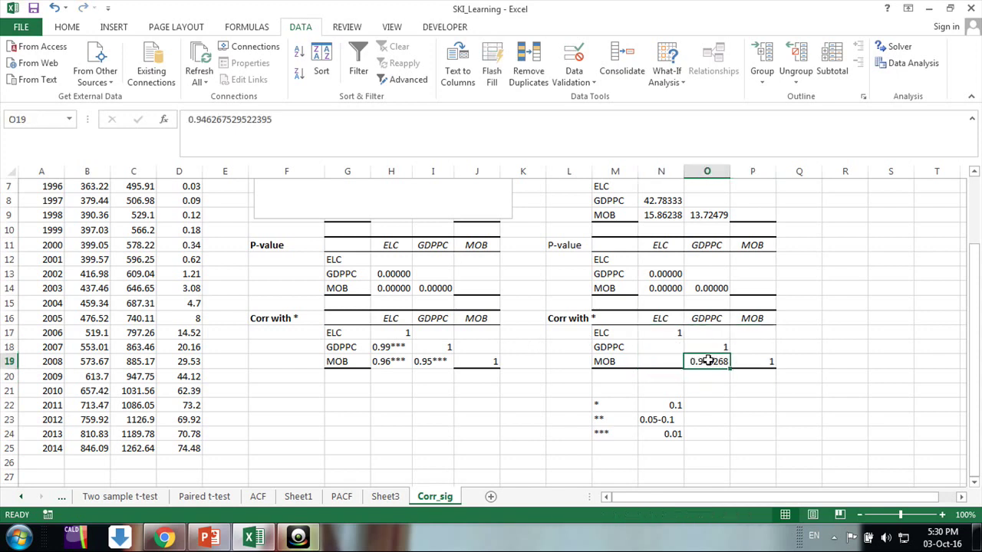
key("Delete")
left_click(706, 374)
left_click(703, 387)
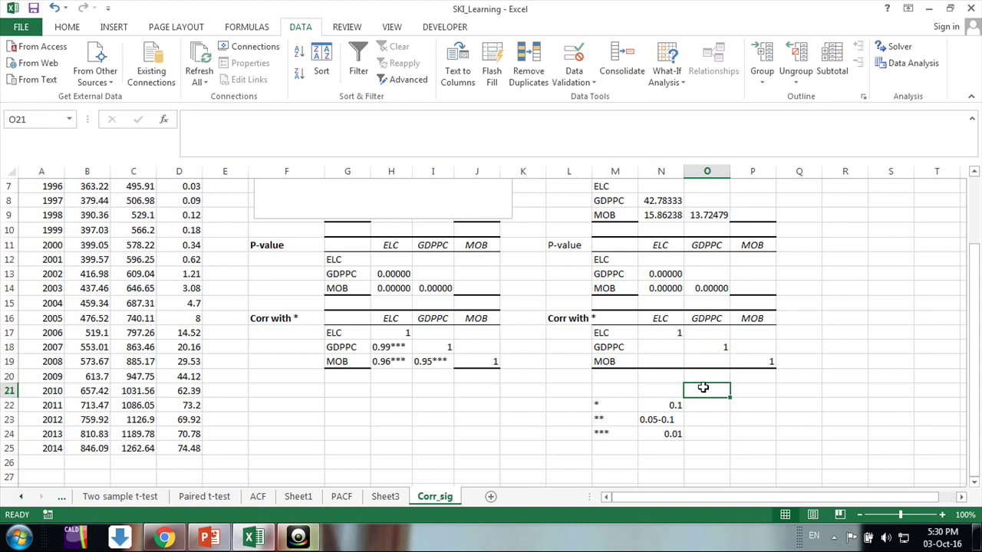
- Examine the nested IF, AND, CONCATENATE and ROUND parts of the formula in H18 that assign one, two or three stars
left_click(659, 346)
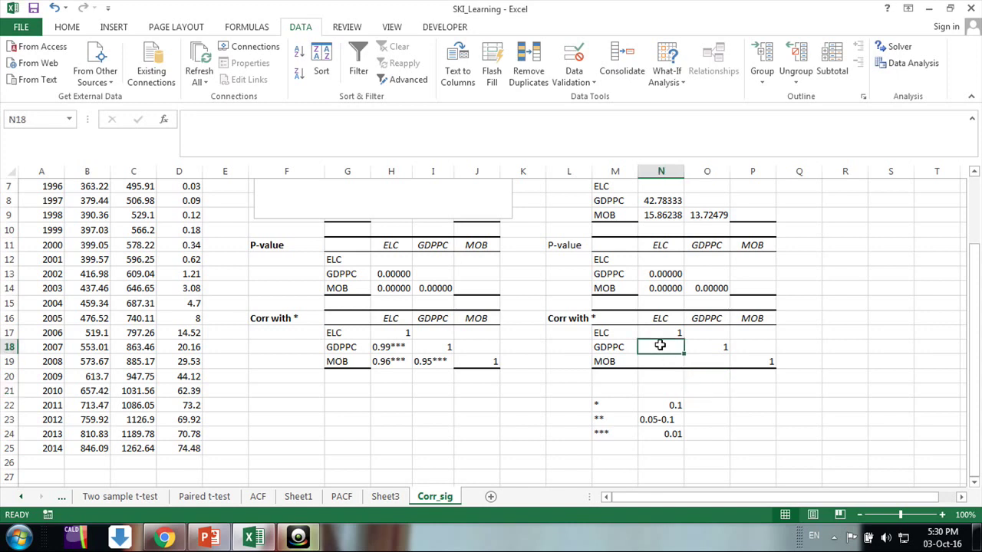
left_click(400, 346)
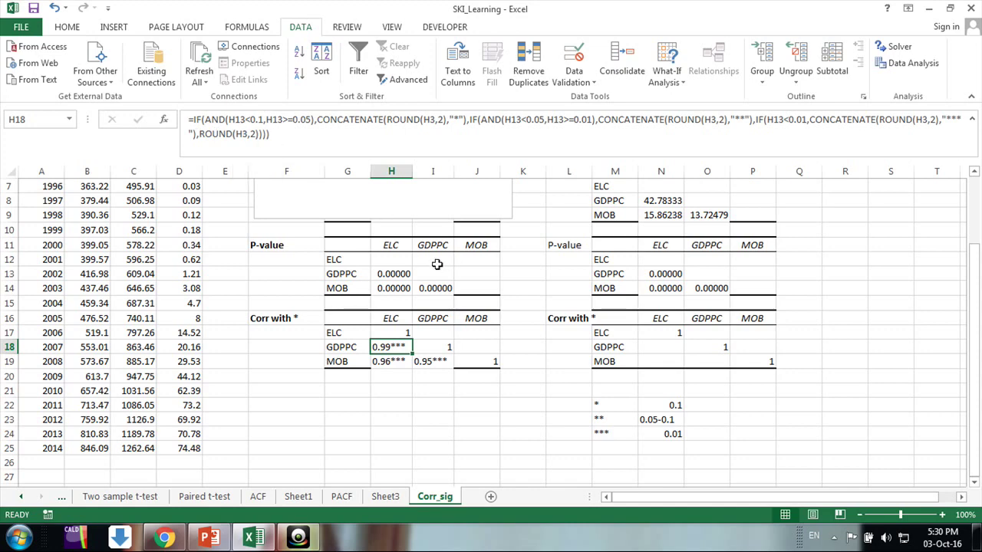
scroll(441, 264, "up", 2)
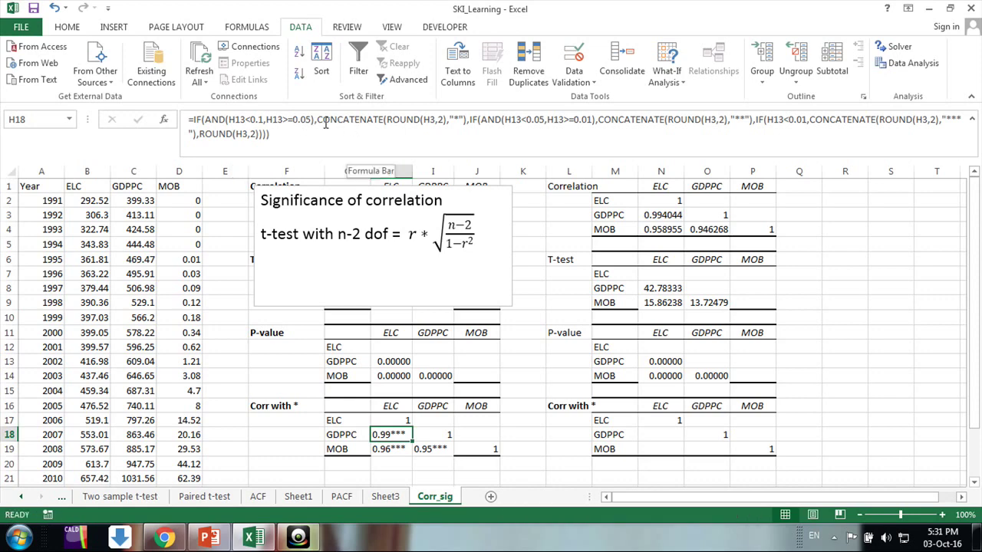
left_click(457, 119)
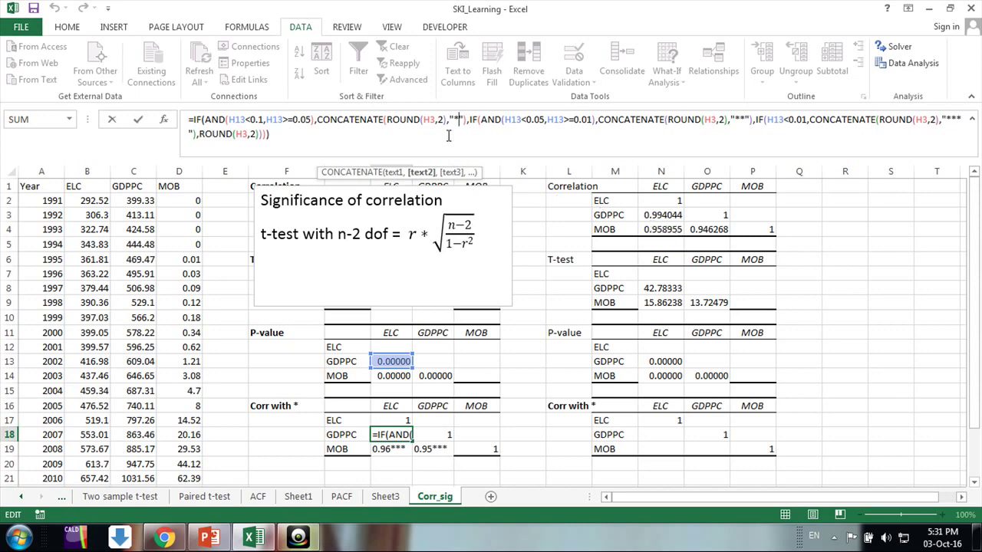
left_click_drag(387, 121, 448, 127)
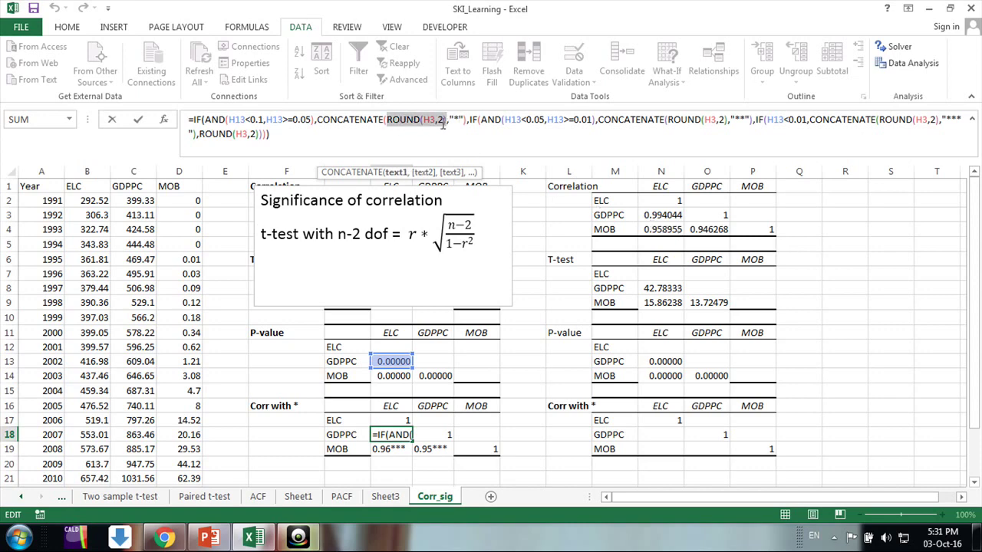
key("Right")
type(")")
key("Right")
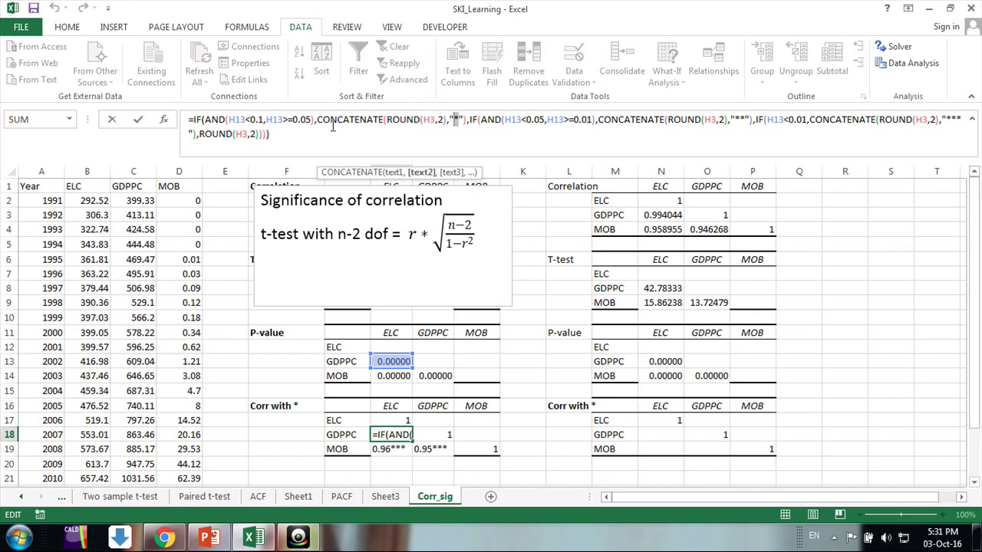
left_click_drag(317, 121, 465, 119)
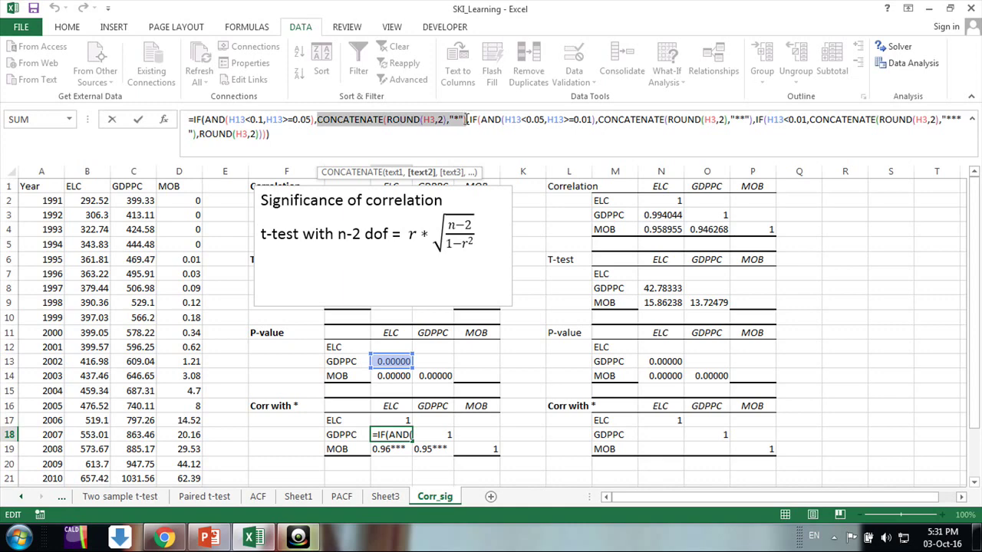
left_click(298, 133)
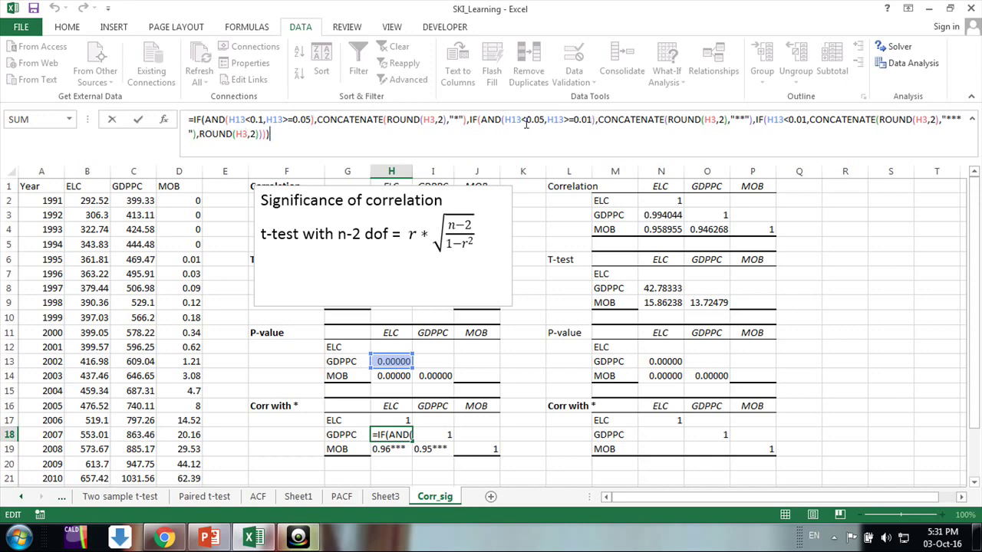
left_click(745, 121)
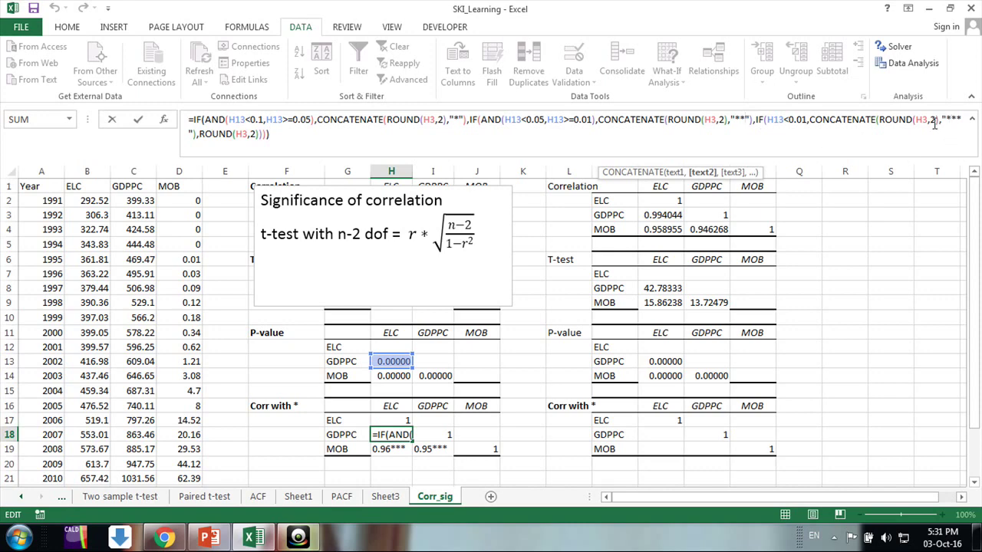
left_click(799, 123)
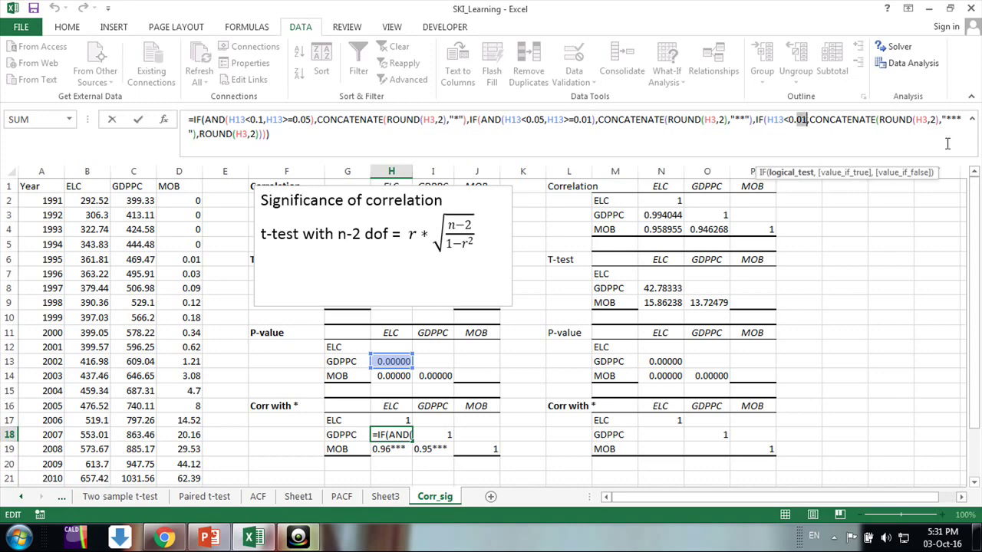
left_click(950, 121)
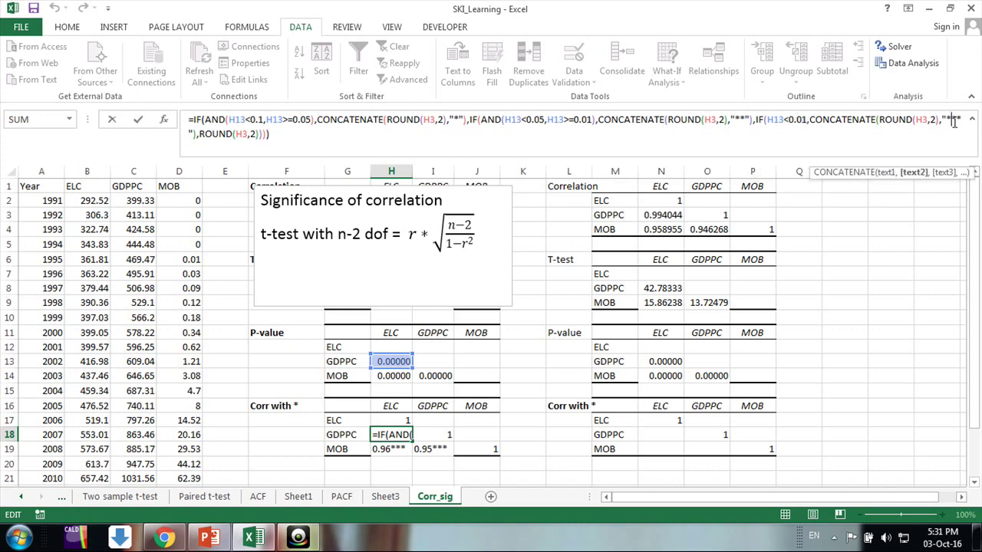
left_click(241, 136)
left_click(278, 135)
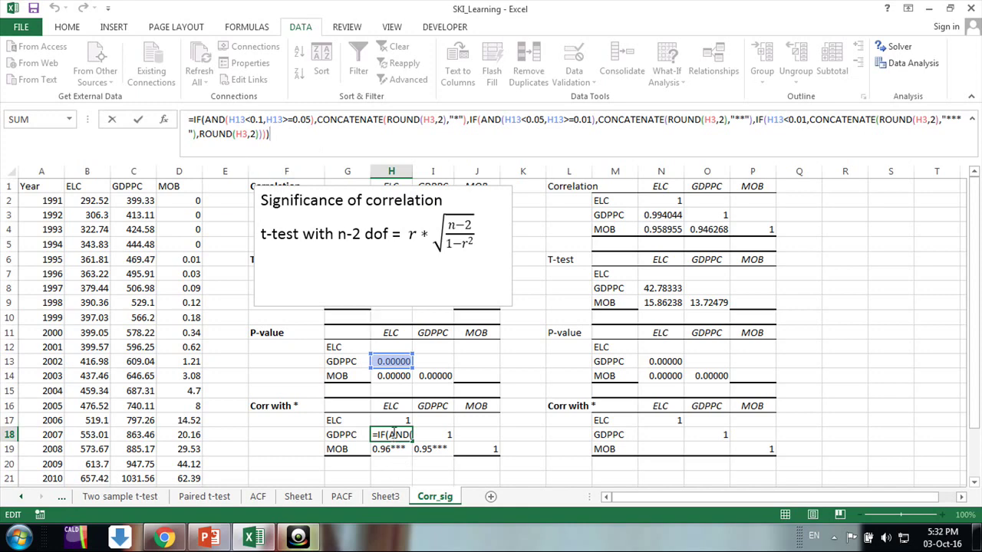
key("ctrl+Return")
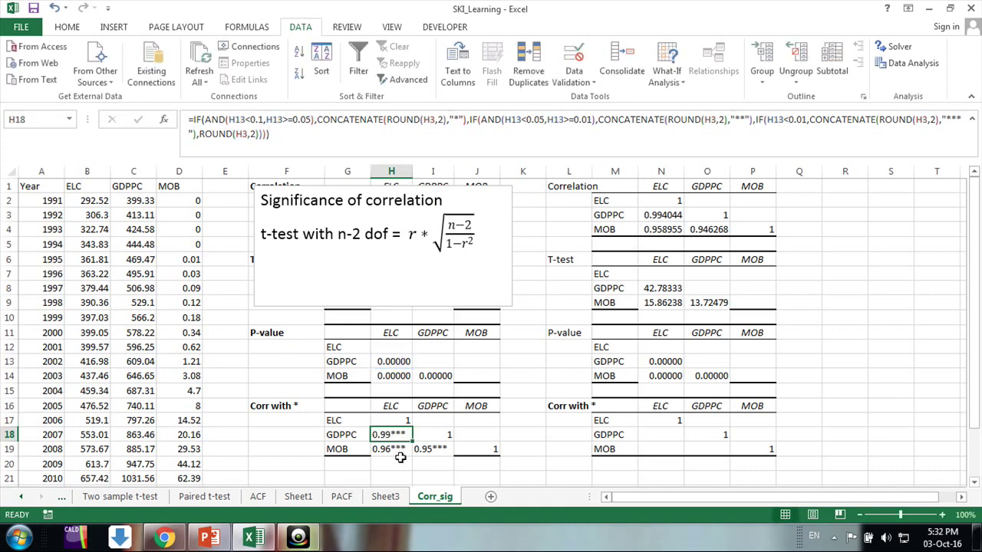
- Copy the starred-correlation formula from H18 into N18, N19 and O19 of the second Corr with * table
key("ctrl+c")
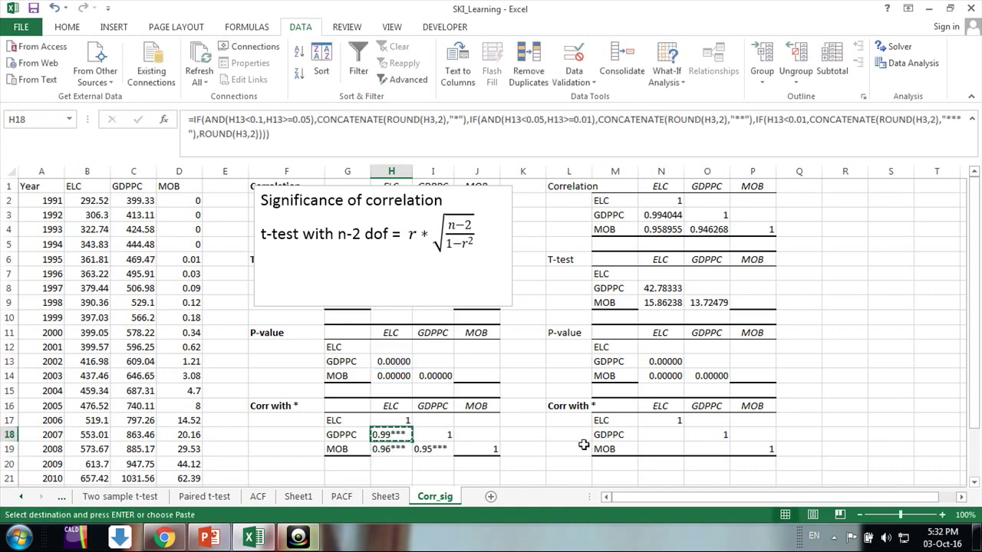
left_click(646, 435)
key("ctrl+v")
left_click(670, 447)
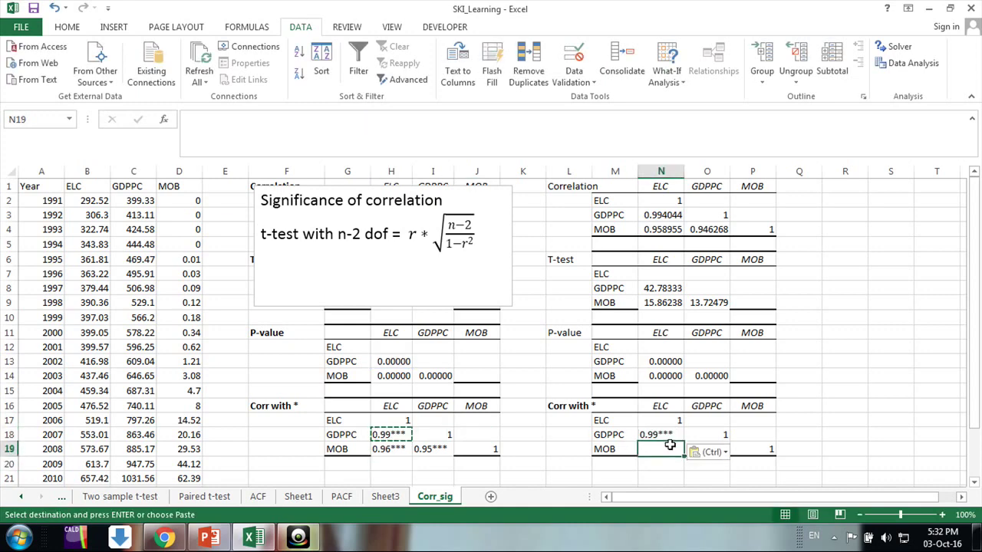
key("ctrl+v")
left_click(704, 448)
key("ctrl+v")
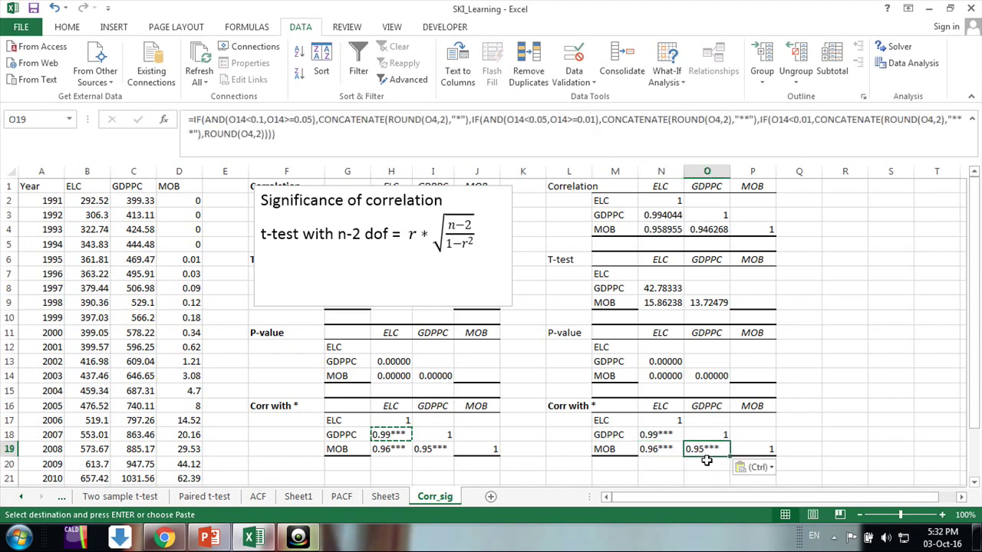
left_click(704, 476)
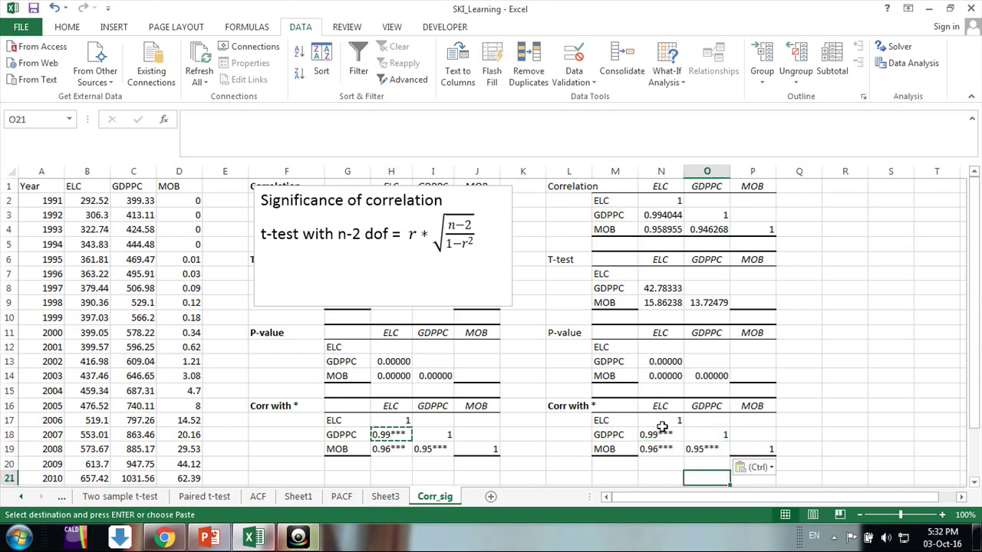
- Test the star formula by entering 0.11, 0.06 and 0.03 in turn as the ELC–GDPPC p-value in N13
left_click(671, 361)
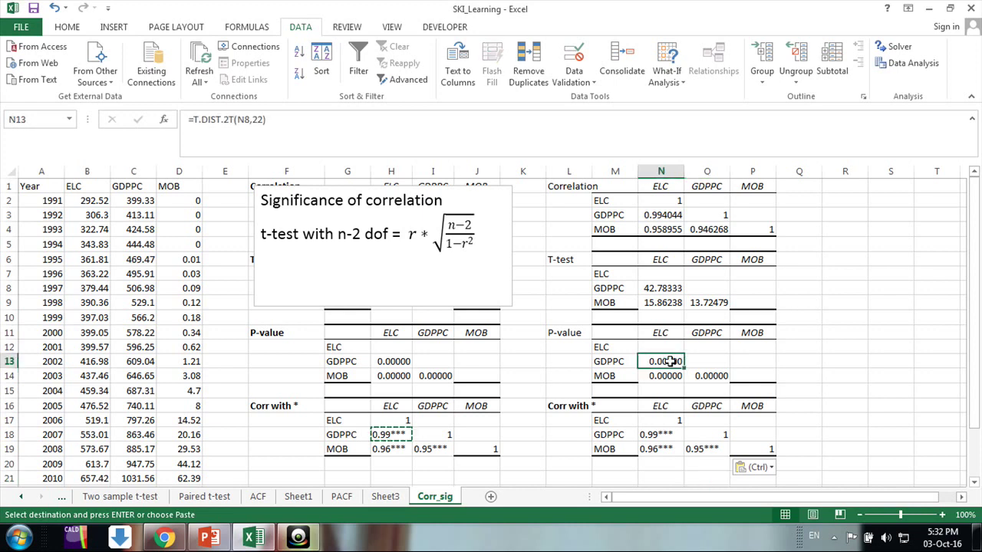
type("0.11")
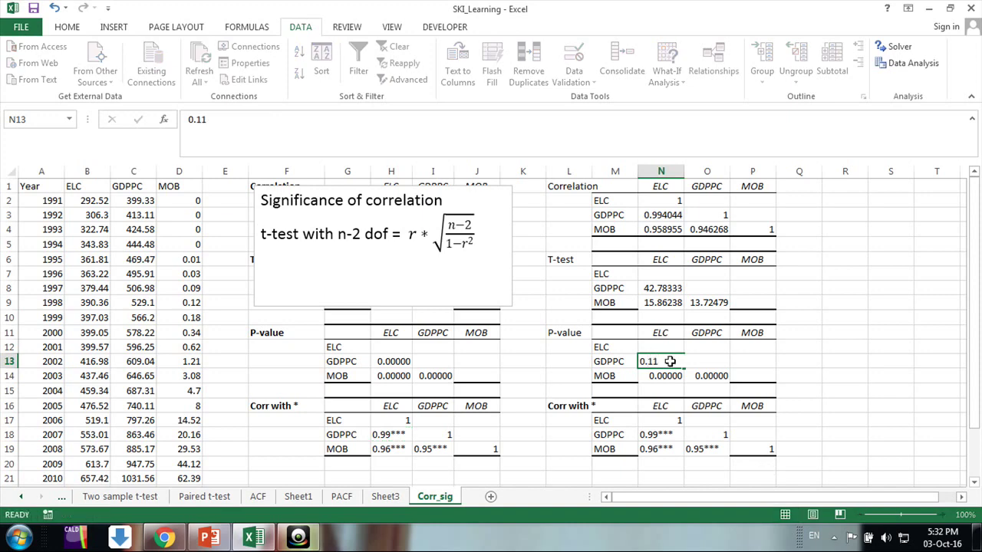
key("Return")
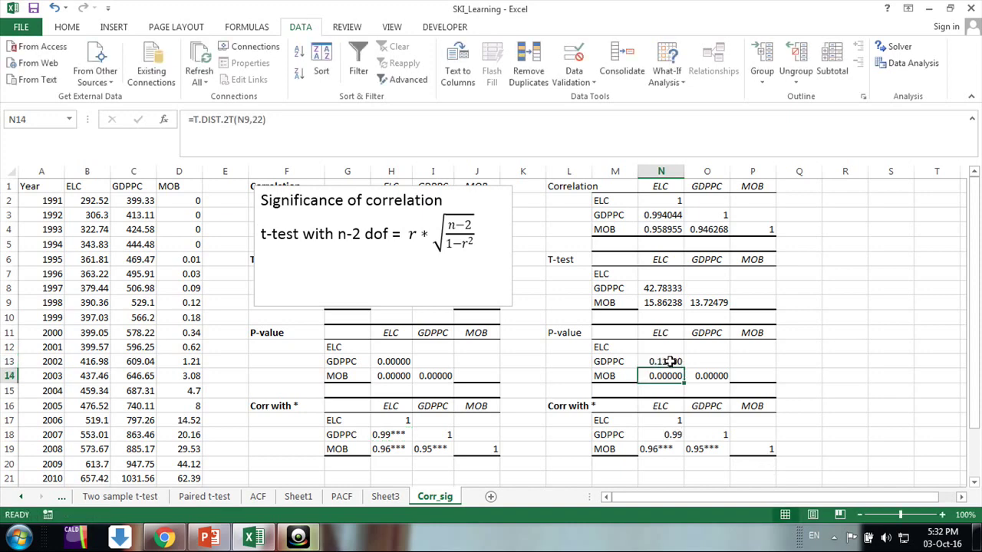
left_click(671, 361)
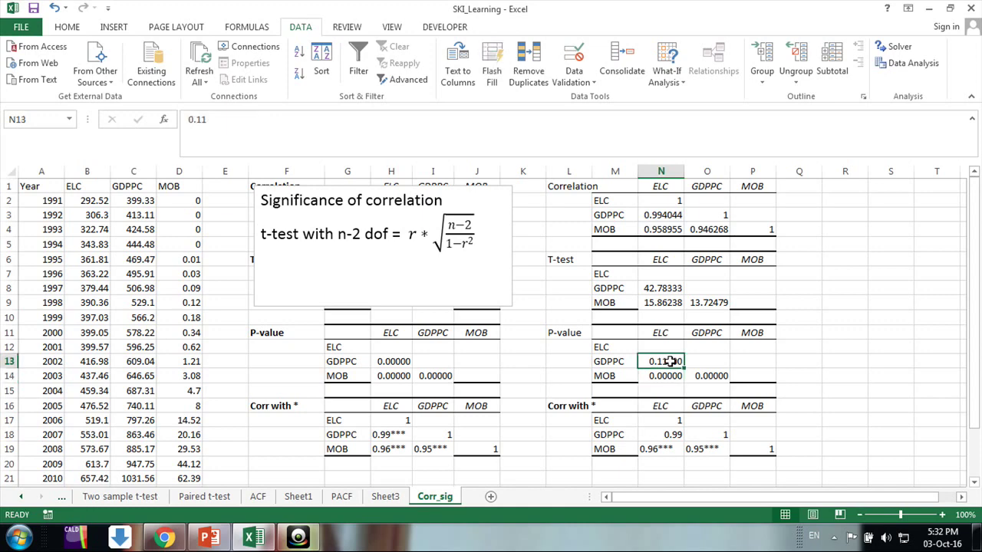
type("0.06")
key("Return")
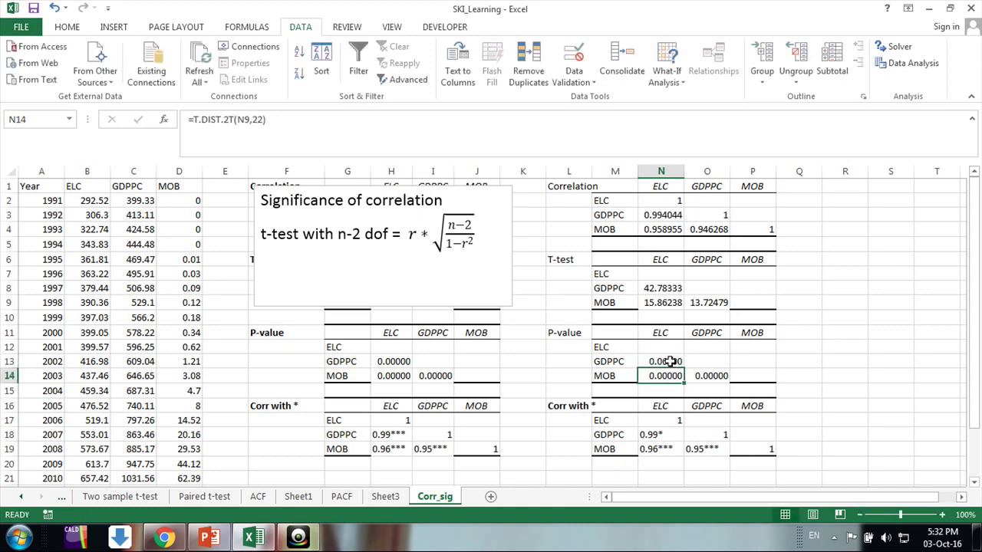
left_click(671, 362)
type("0.03")
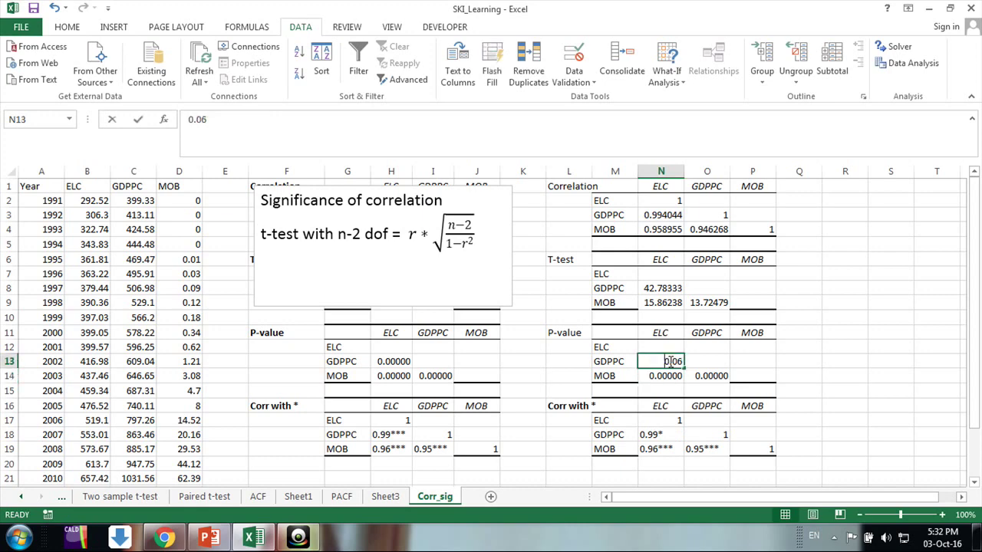
key("Return")
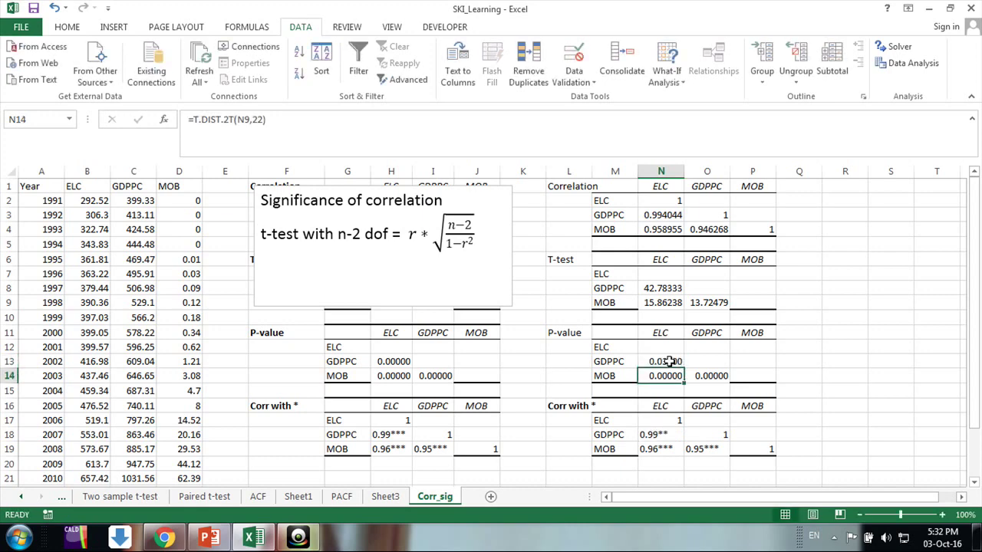
- Set the ELC–GDPPC p-value in N13 to 0.000
type("0.000")
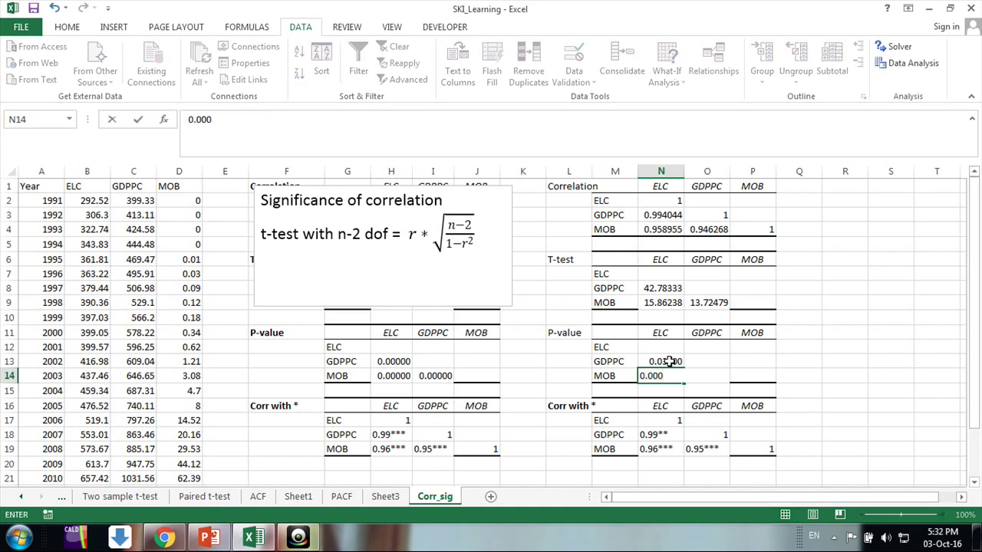
key("Escape")
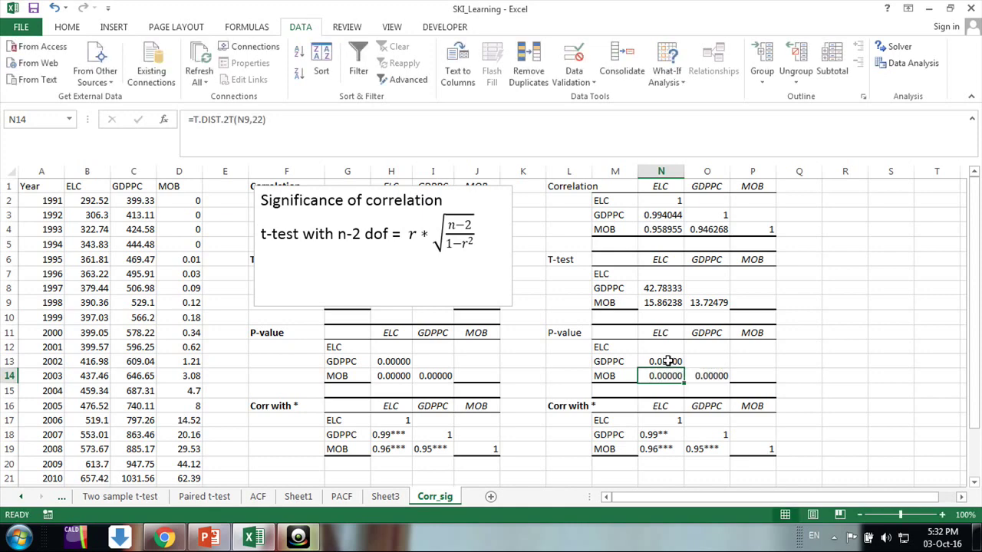
left_click(669, 362)
type("0.000")
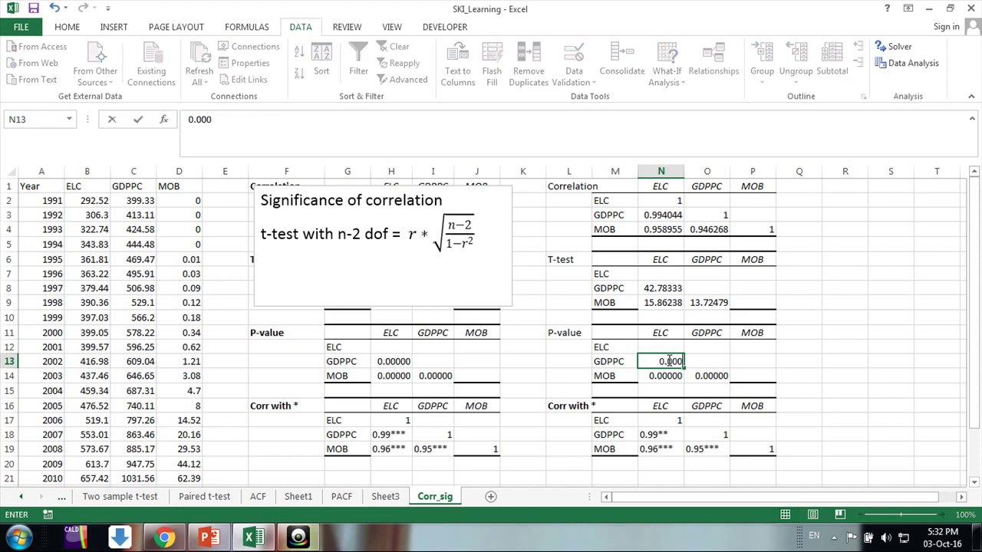
key("Return")
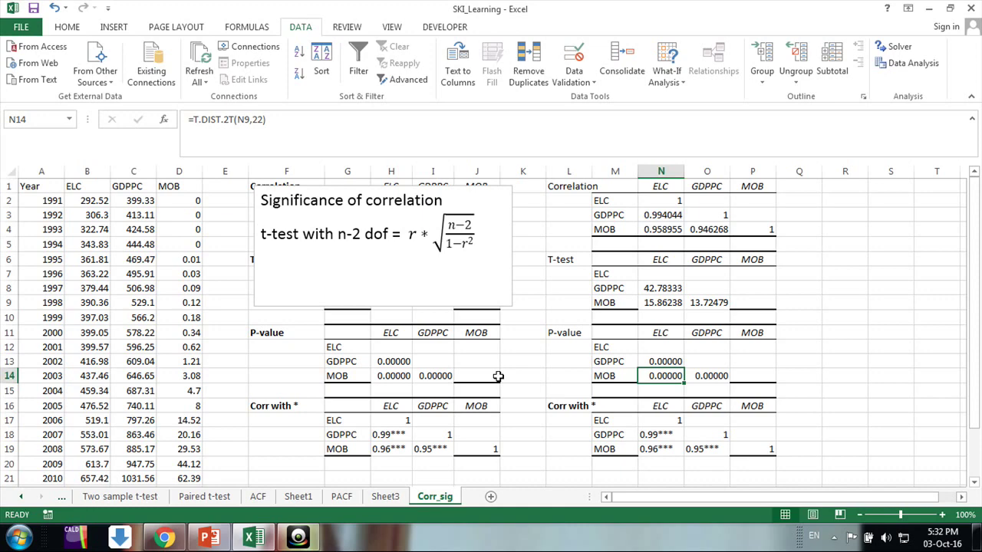
left_click(299, 535)
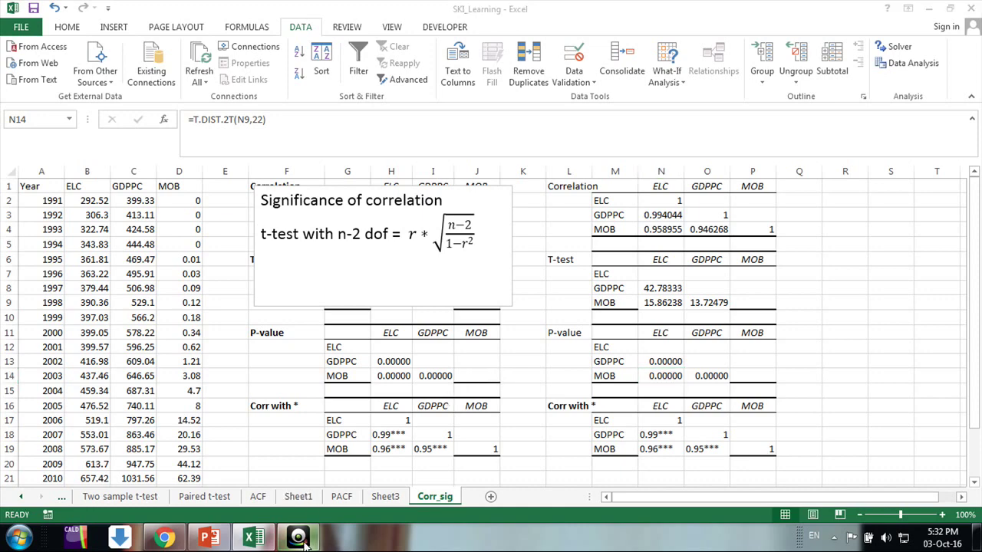